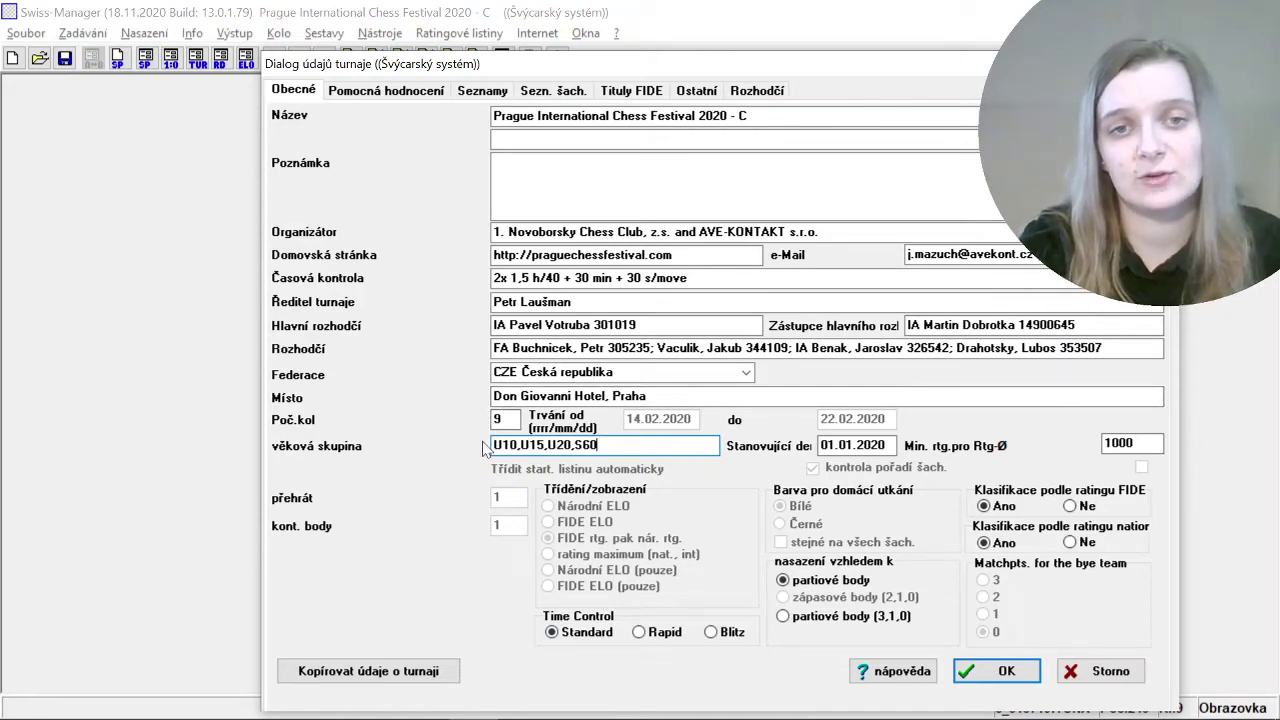
- Review the age-group codes U10, U15, U20 and S60 in the tournament's general data
{"action": "left_click_drag", "start_coordinate": [492, 446], "coordinate": [600, 446]}
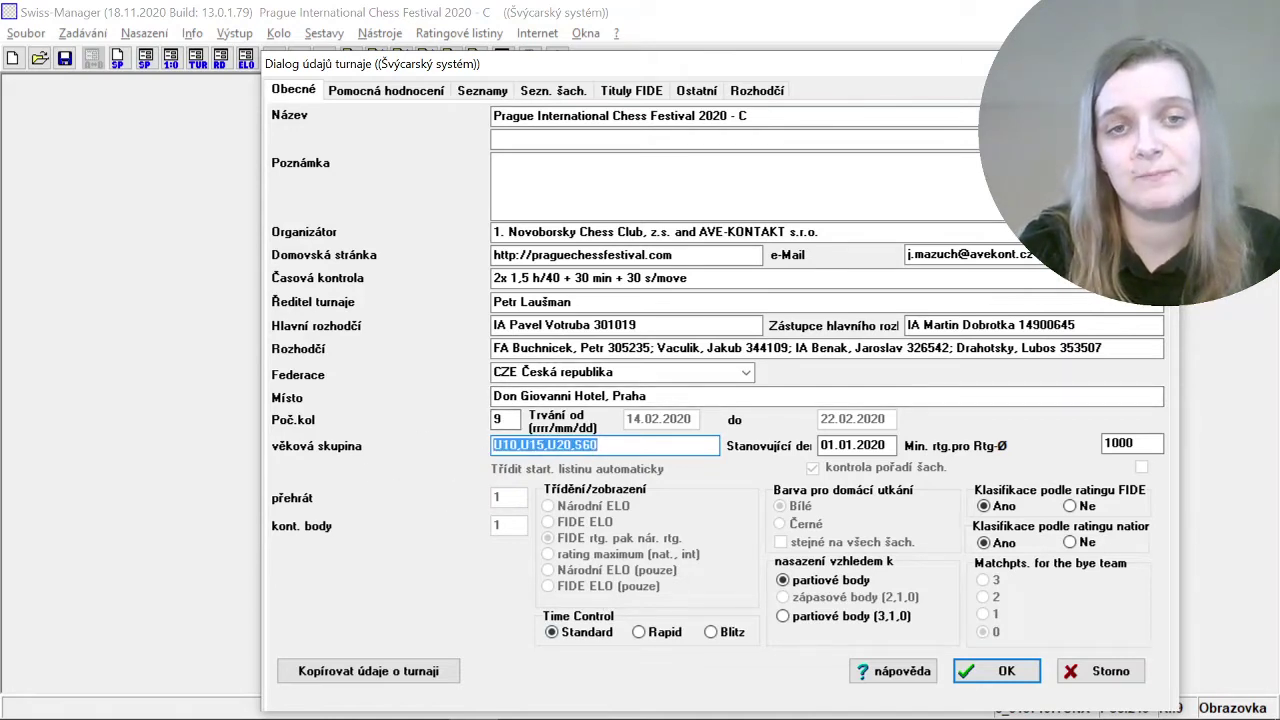
{"action": "left_click", "coordinate": [493, 445]}
{"action": "left_click_drag", "start_coordinate": [493, 446], "coordinate": [583, 446]}
{"action": "left_click", "coordinate": [510, 446]}
{"action": "left_click", "coordinate": [541, 445]}
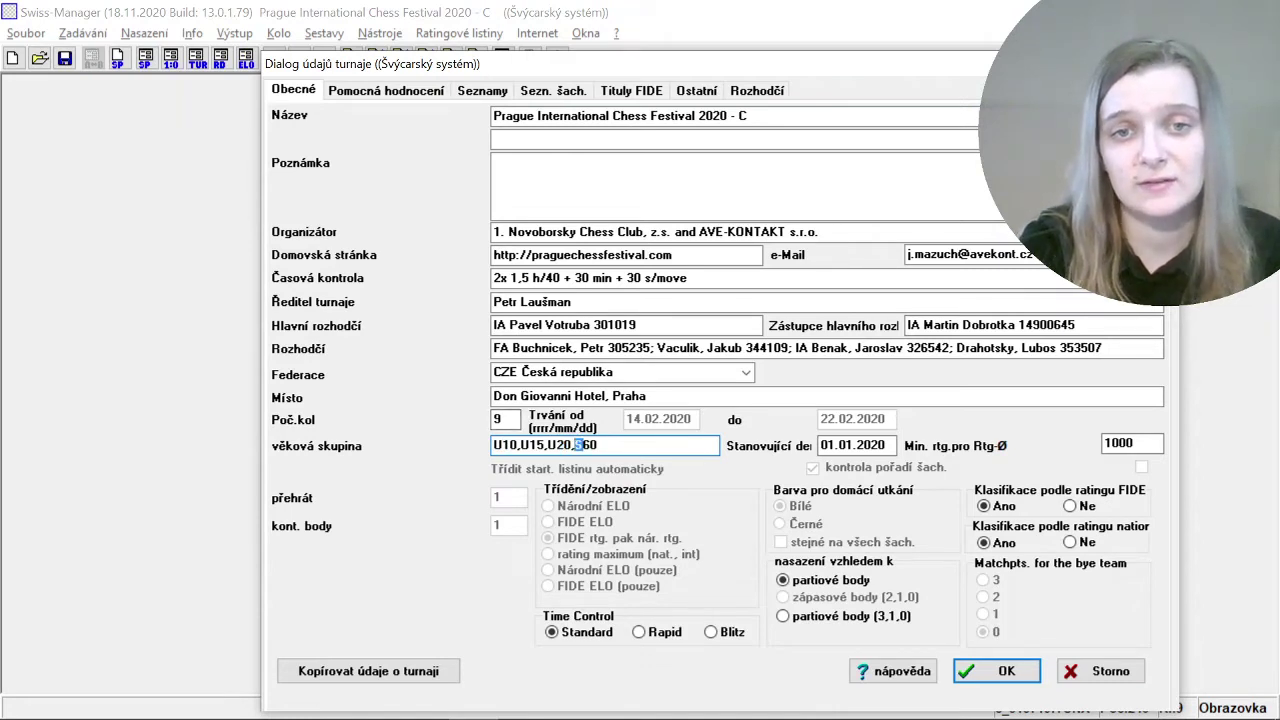
{"action": "double_click", "coordinate": [575, 445]}
{"action": "left_click", "coordinate": [577, 445]}
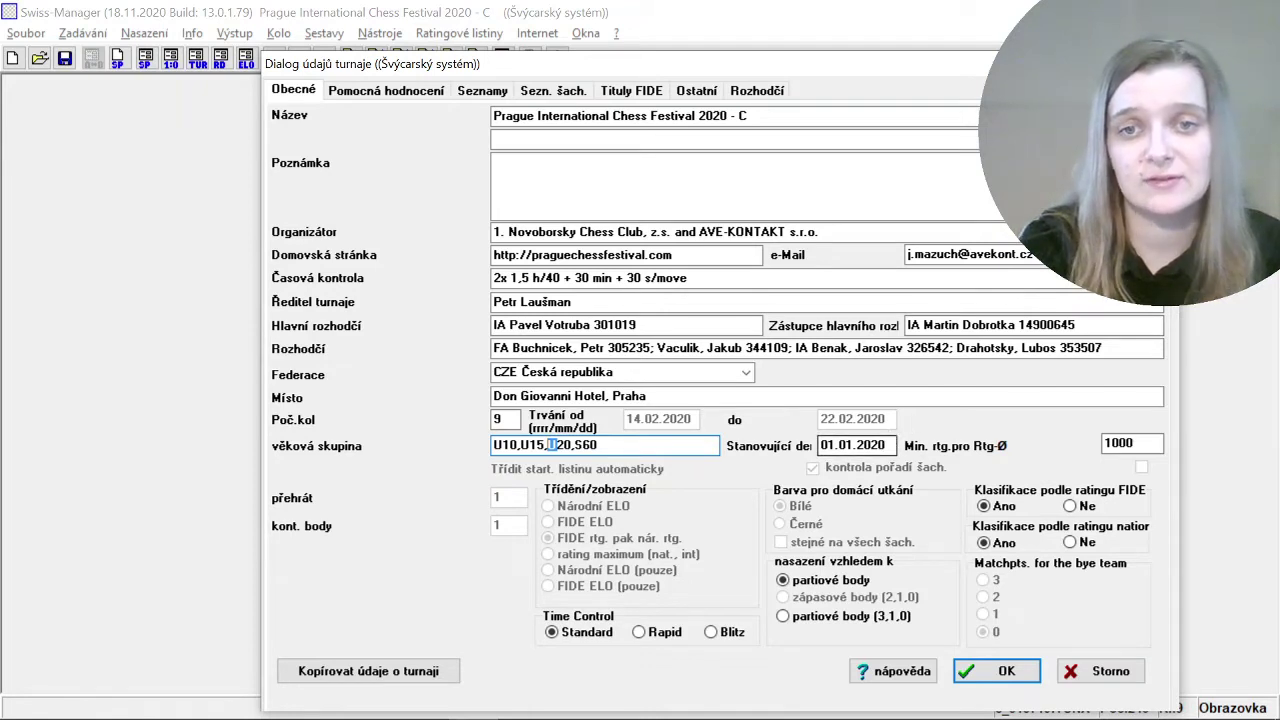
- Check the reference date used for the age groups and accept the tournament data
{"action": "double_click", "coordinate": [882, 445]}
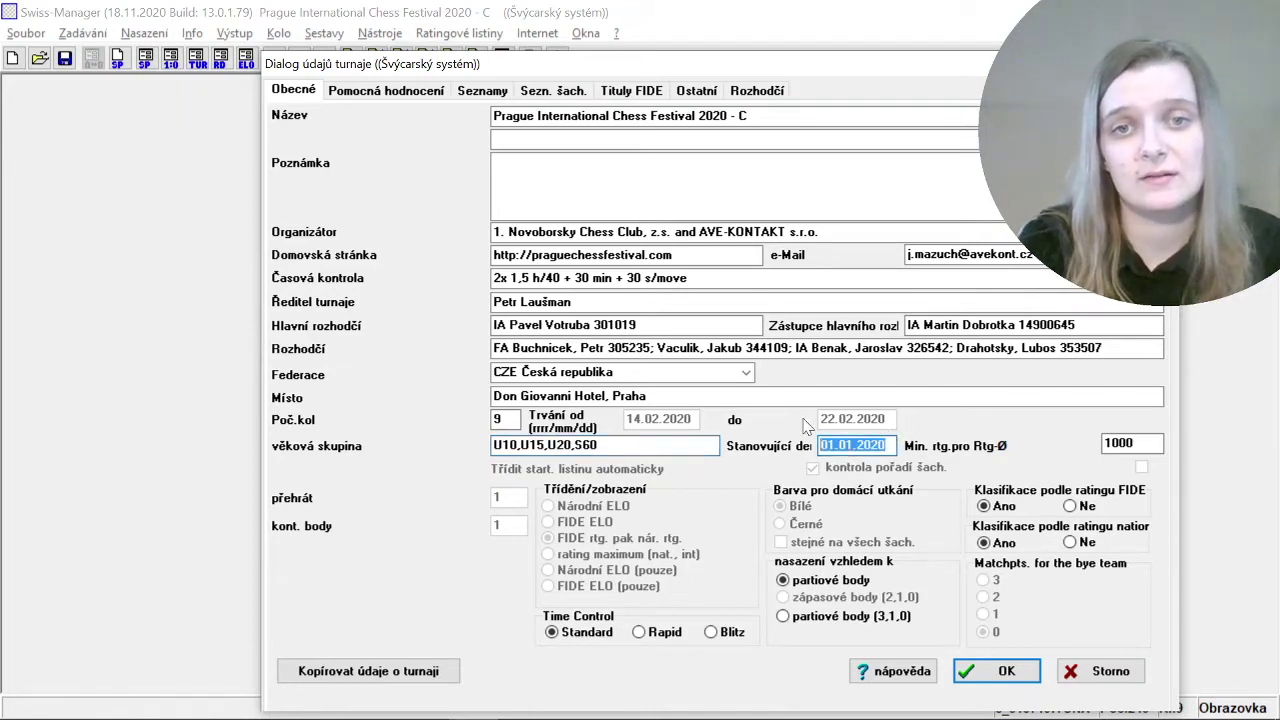
{"action": "left_click", "coordinate": [824, 445]}
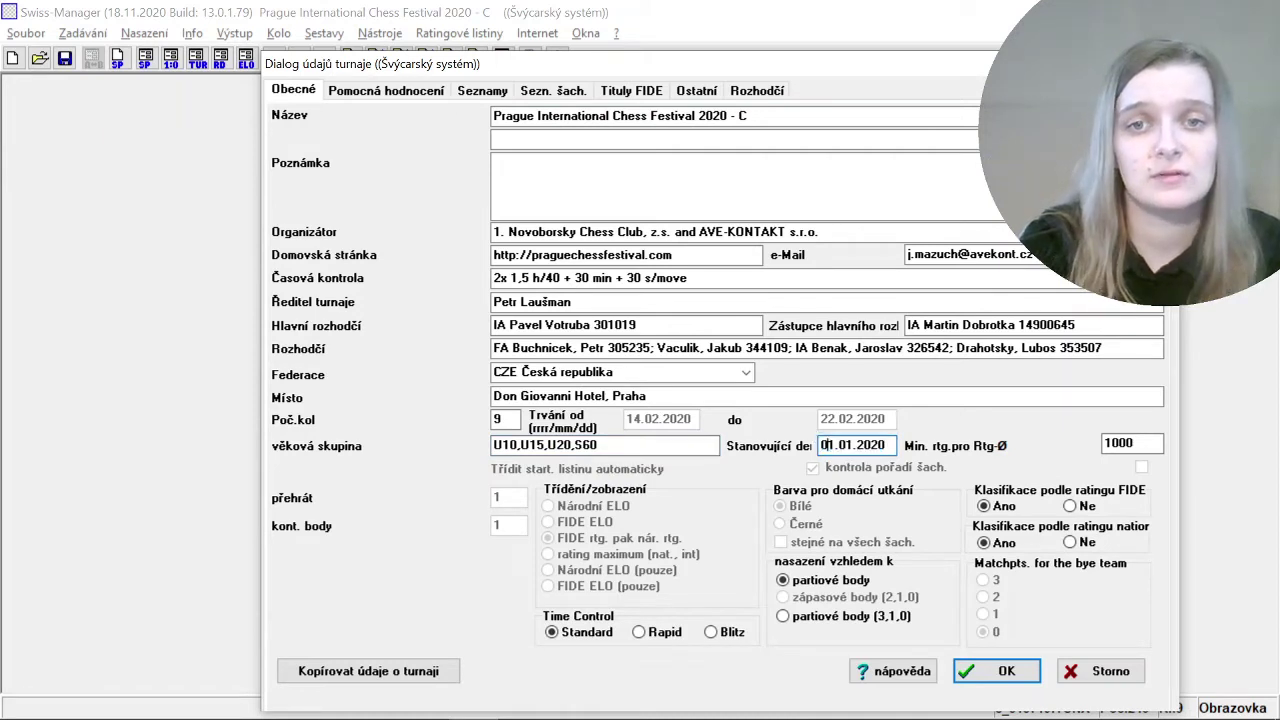
{"action": "double_click", "coordinate": [870, 445]}
{"action": "left_click", "coordinate": [884, 445]}
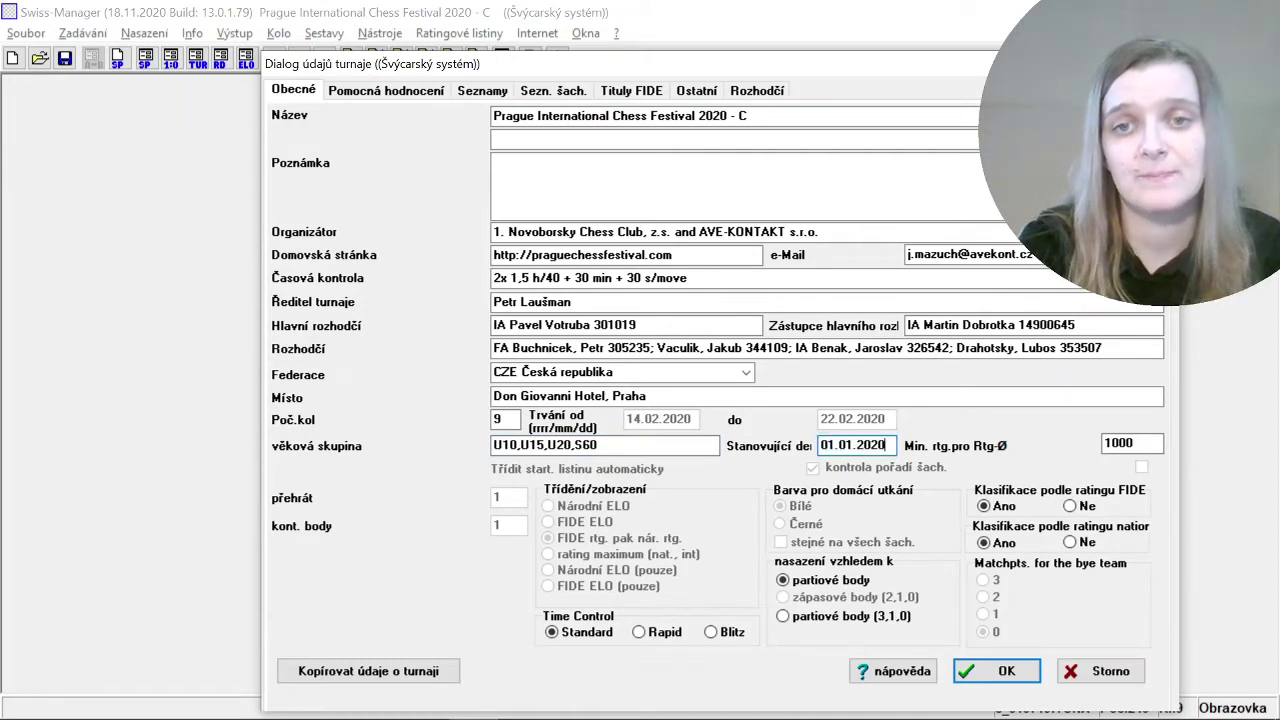
{"action": "double_click", "coordinate": [884, 445]}
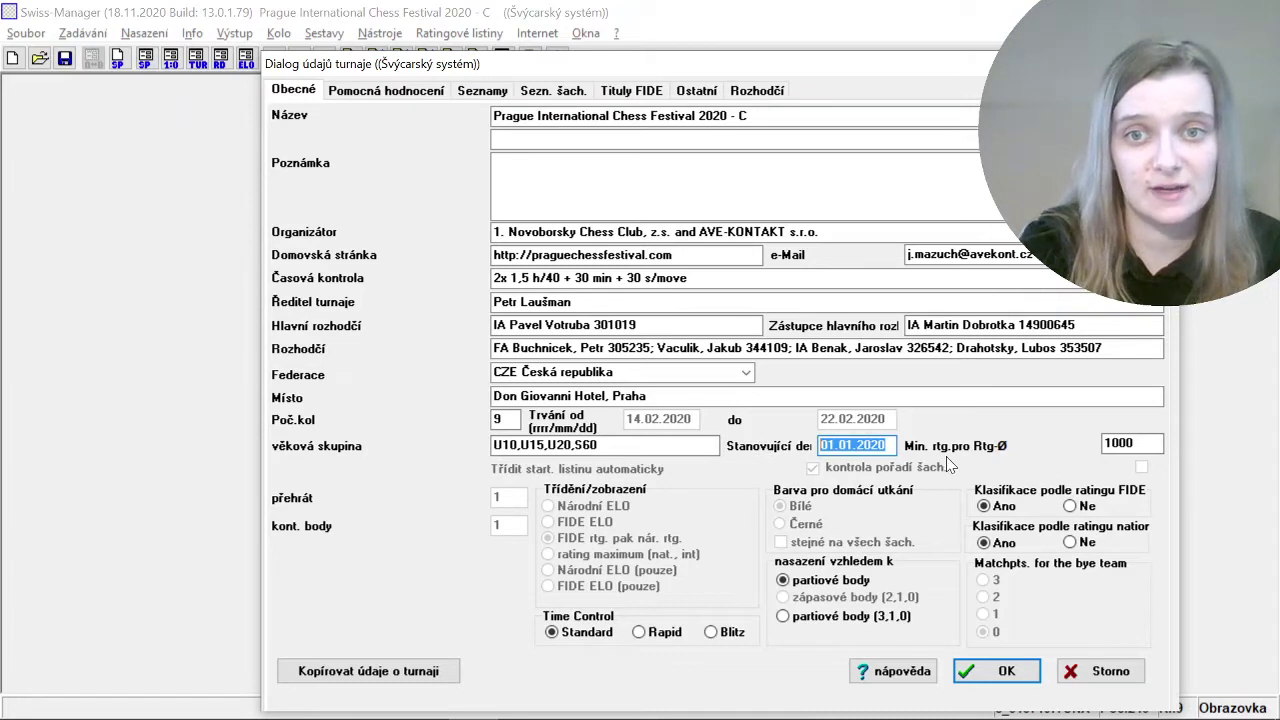
{"action": "left_click", "coordinate": [886, 445]}
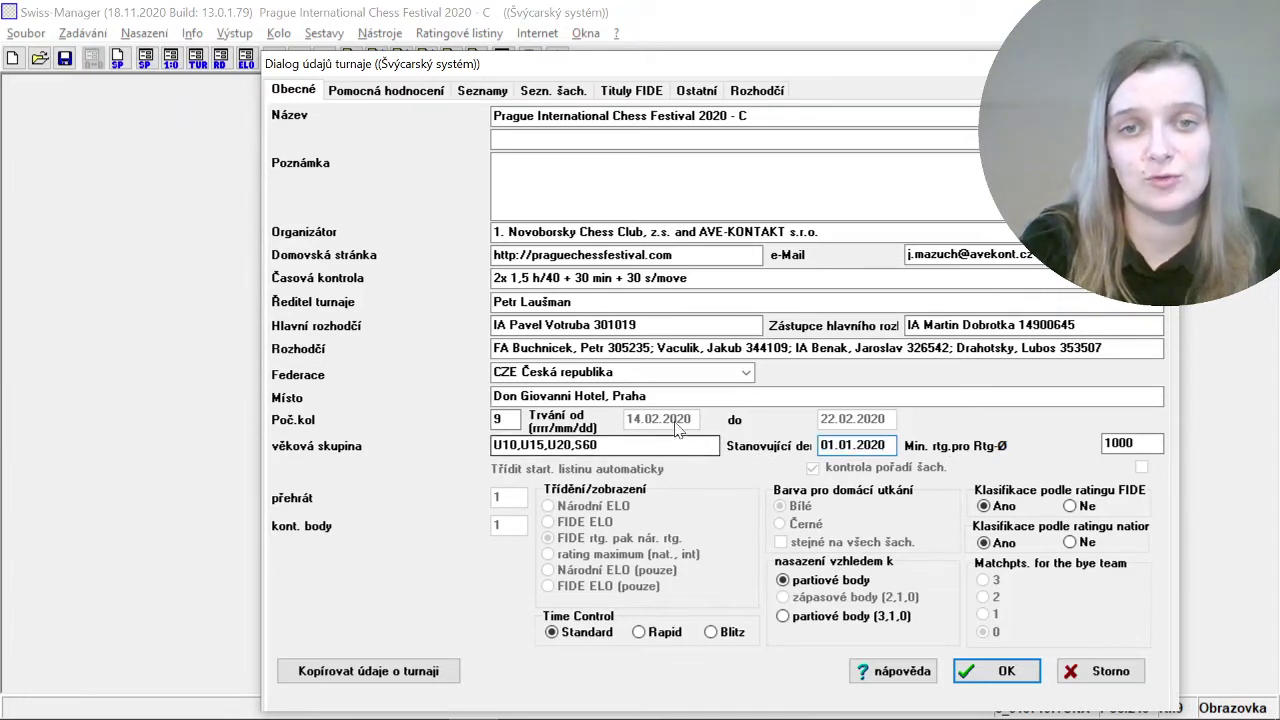
{"action": "key", "text": "shift+Left"}
{"action": "key", "text": "shift+Left"}
{"action": "key", "text": "shift+Left"}
{"action": "key", "text": "shift+Left"}
{"action": "key", "text": "shift+Left"}
{"action": "key", "text": "shift+Left"}
{"action": "key", "text": "shift+Left"}
{"action": "key", "text": "shift+Left"}
{"action": "key", "text": "shift+Left"}
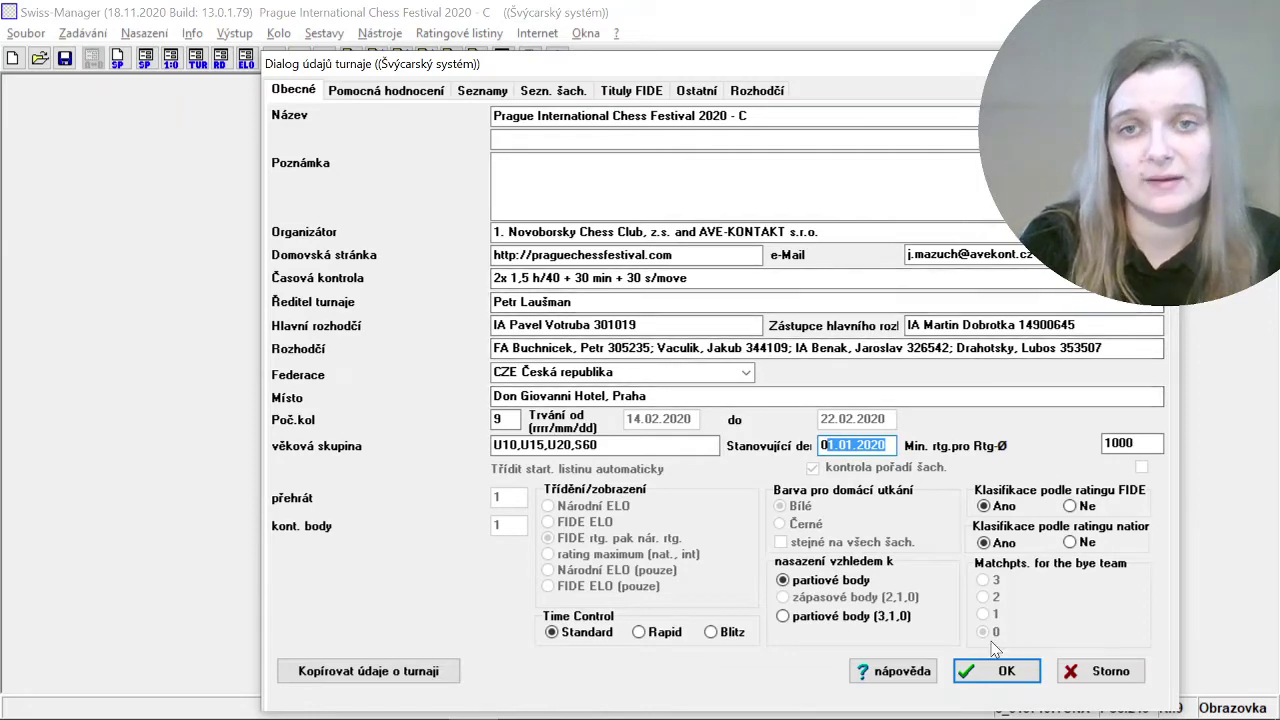
{"action": "left_click", "coordinate": [1000, 671]}
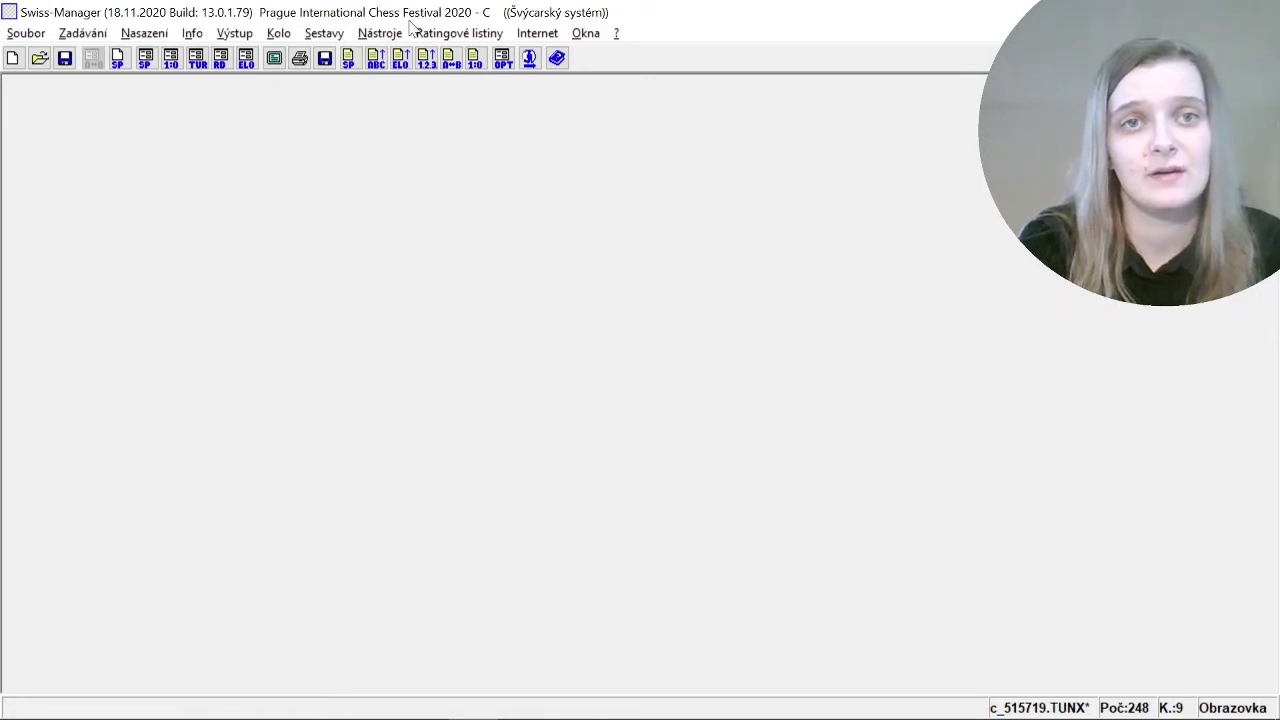
- Run the automatic player-type assignment update in the player-entry options and accept the settings
{"action": "left_click", "coordinate": [380, 33]}
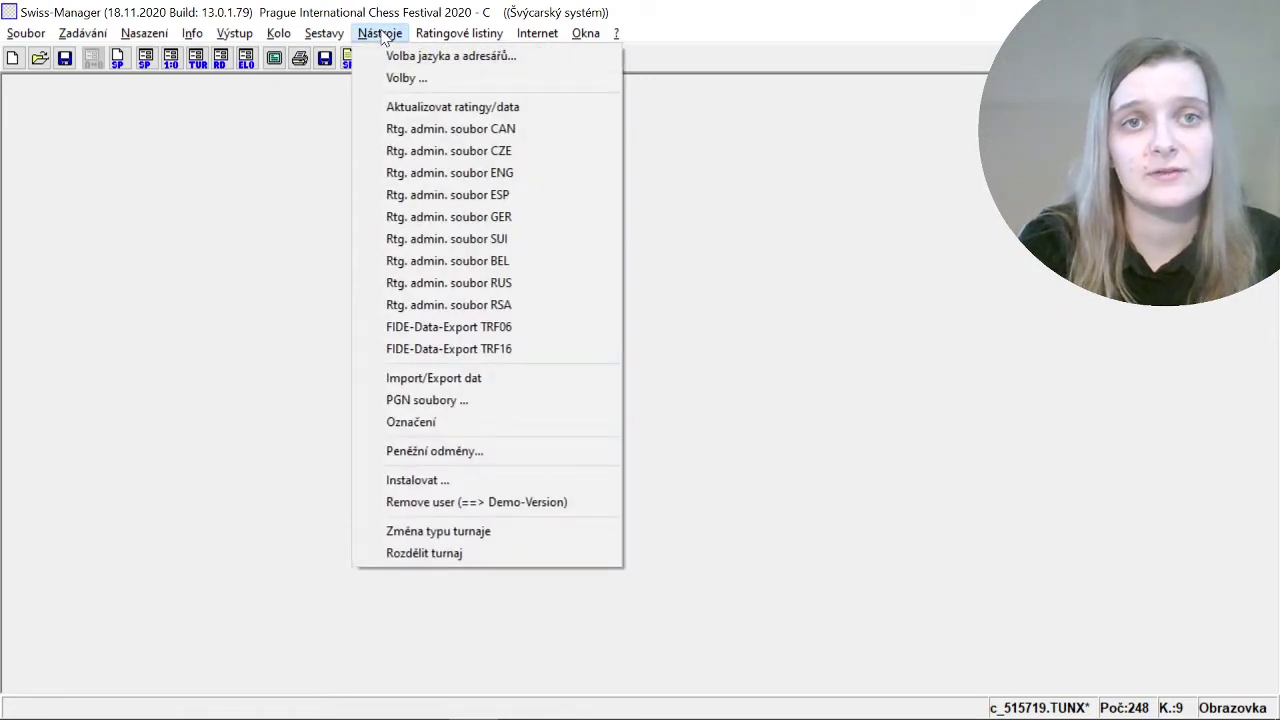
{"action": "left_click", "coordinate": [392, 78]}
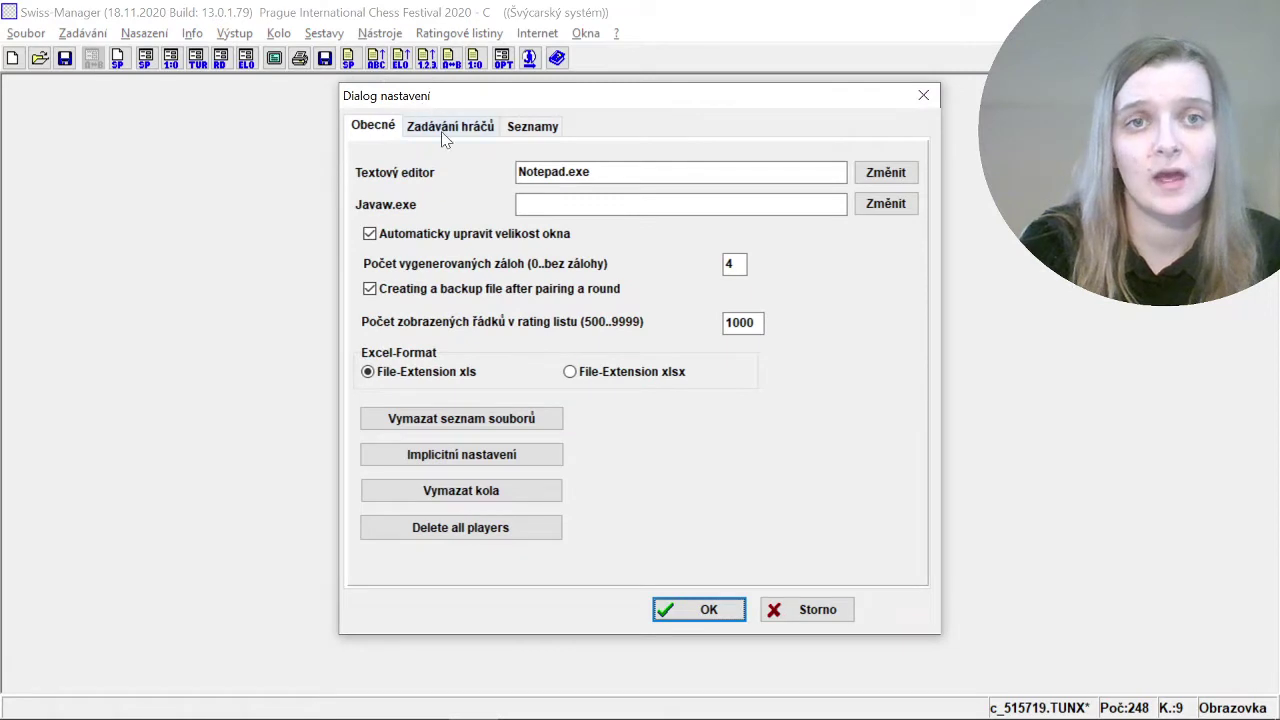
{"action": "left_click", "coordinate": [444, 135]}
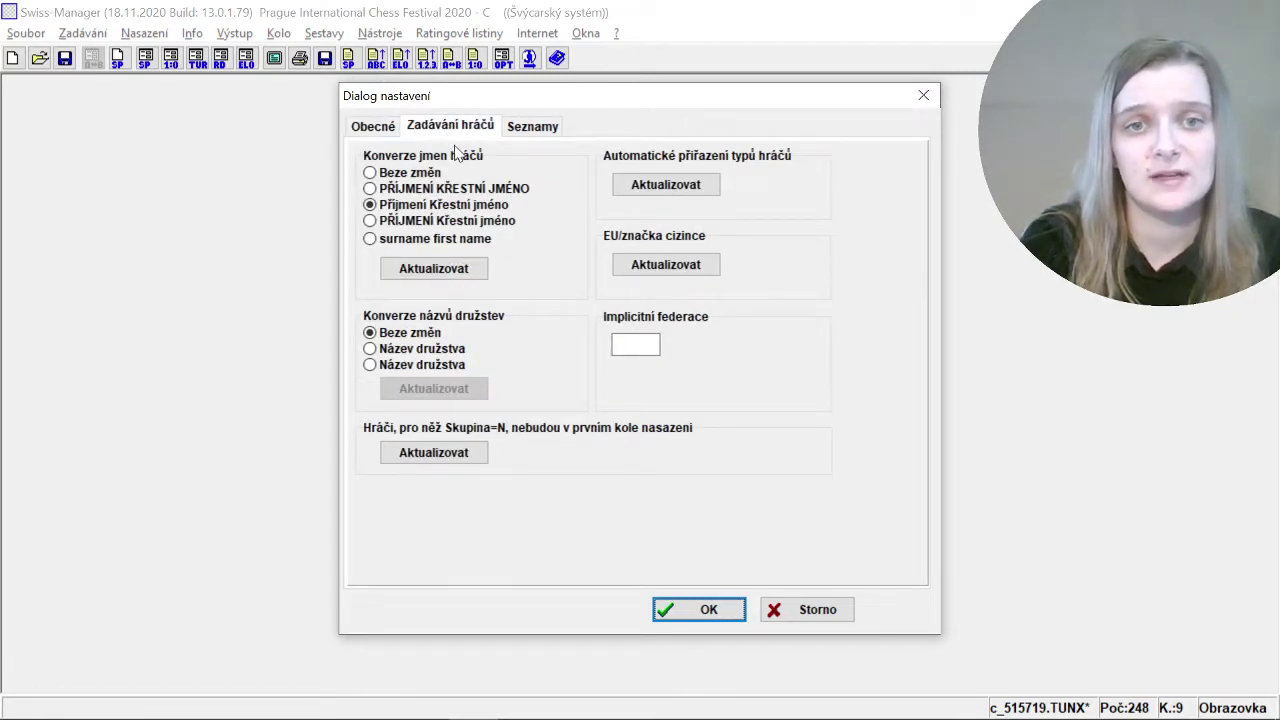
{"action": "left_click", "coordinate": [670, 184]}
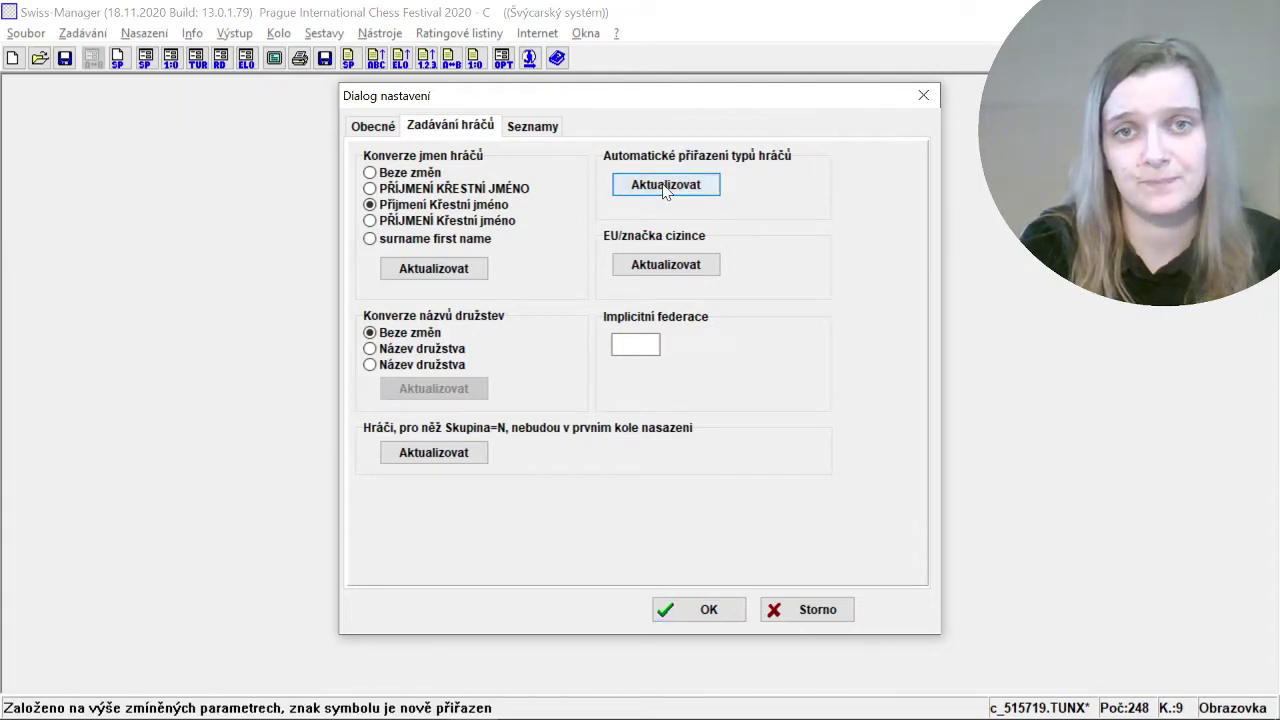
{"action": "left_click", "coordinate": [704, 606]}
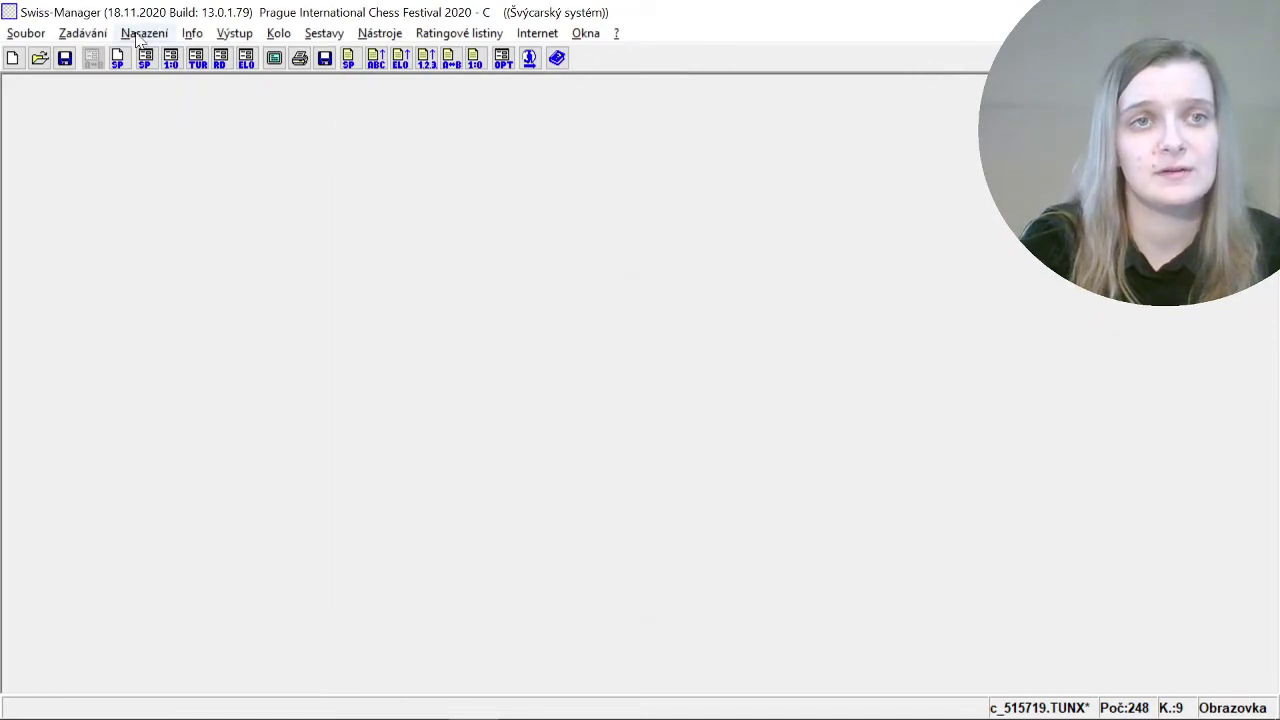
- Bring up the player data list and sort the players by type
{"action": "left_click", "coordinate": [82, 33]}
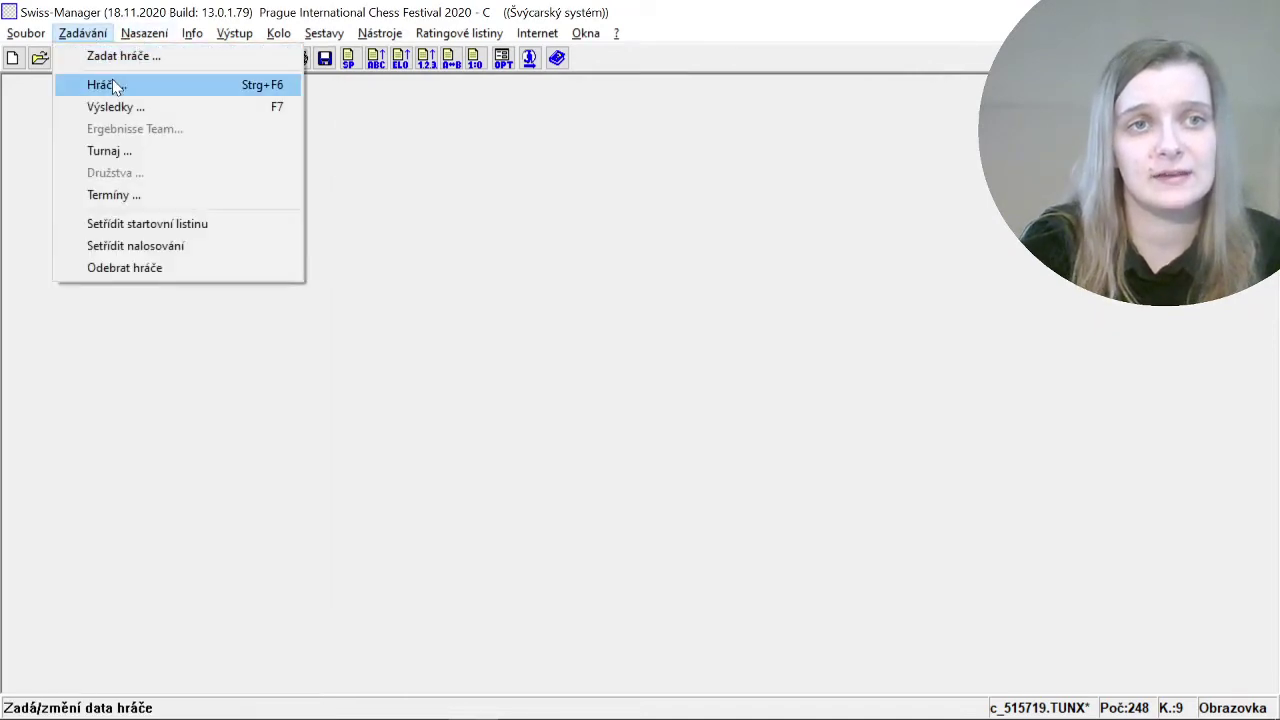
{"action": "left_click", "coordinate": [112, 79]}
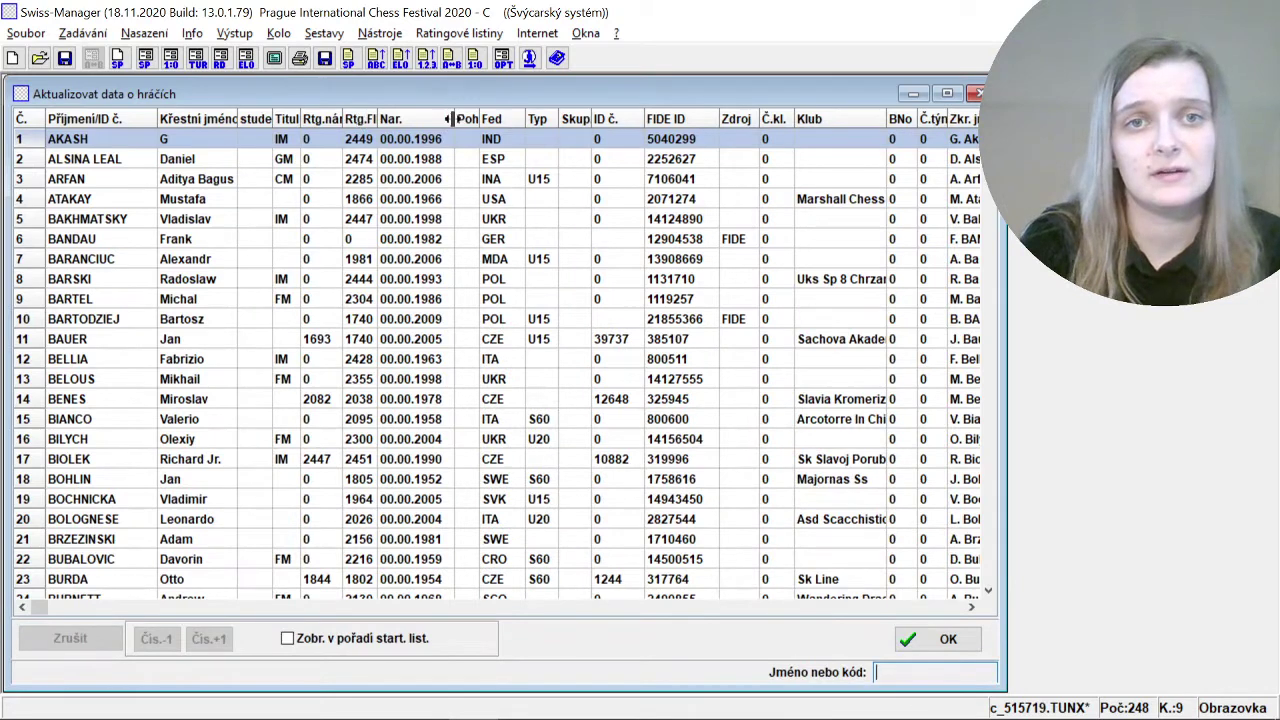
{"action": "left_click", "coordinate": [537, 121]}
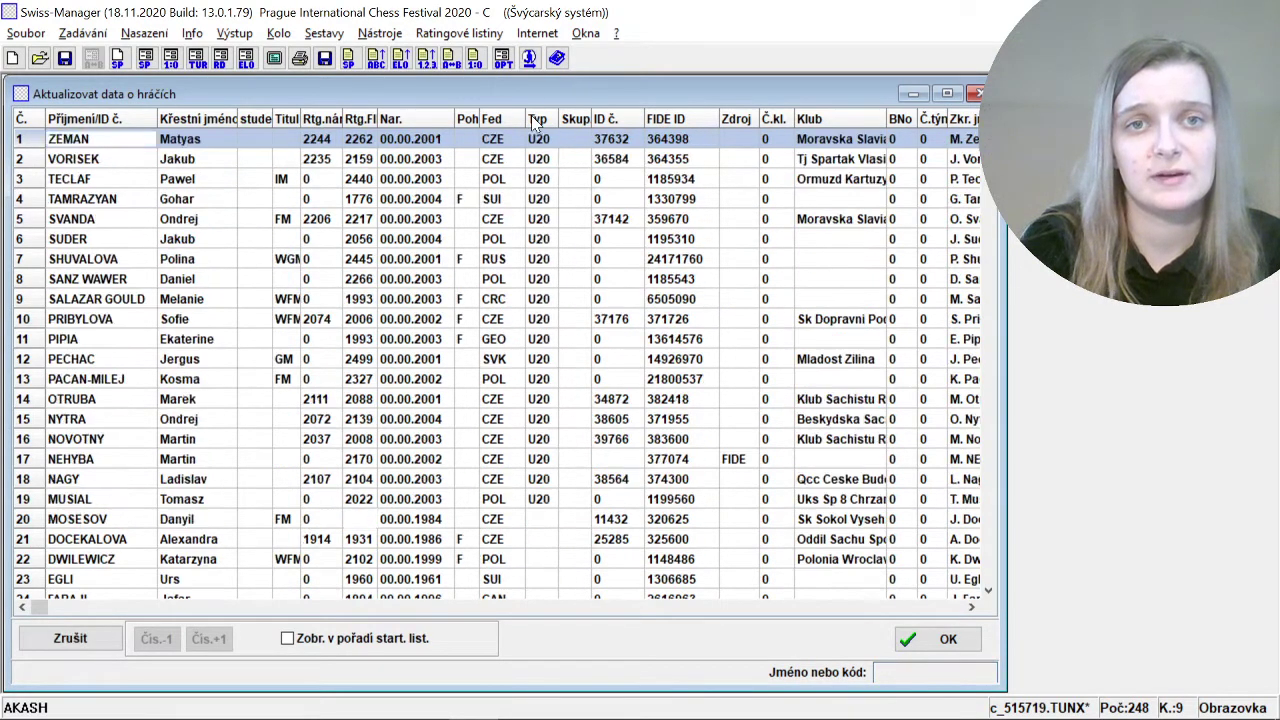
- Examine the age-group types assigned to the players throughout the sorted list
{"action": "key", "text": "Down"}
{"action": "key", "text": "Down"}
{"action": "key", "text": "Down"}
{"action": "key", "text": "Down"}
{"action": "key", "text": "Down"}
{"action": "key", "text": "Down"}
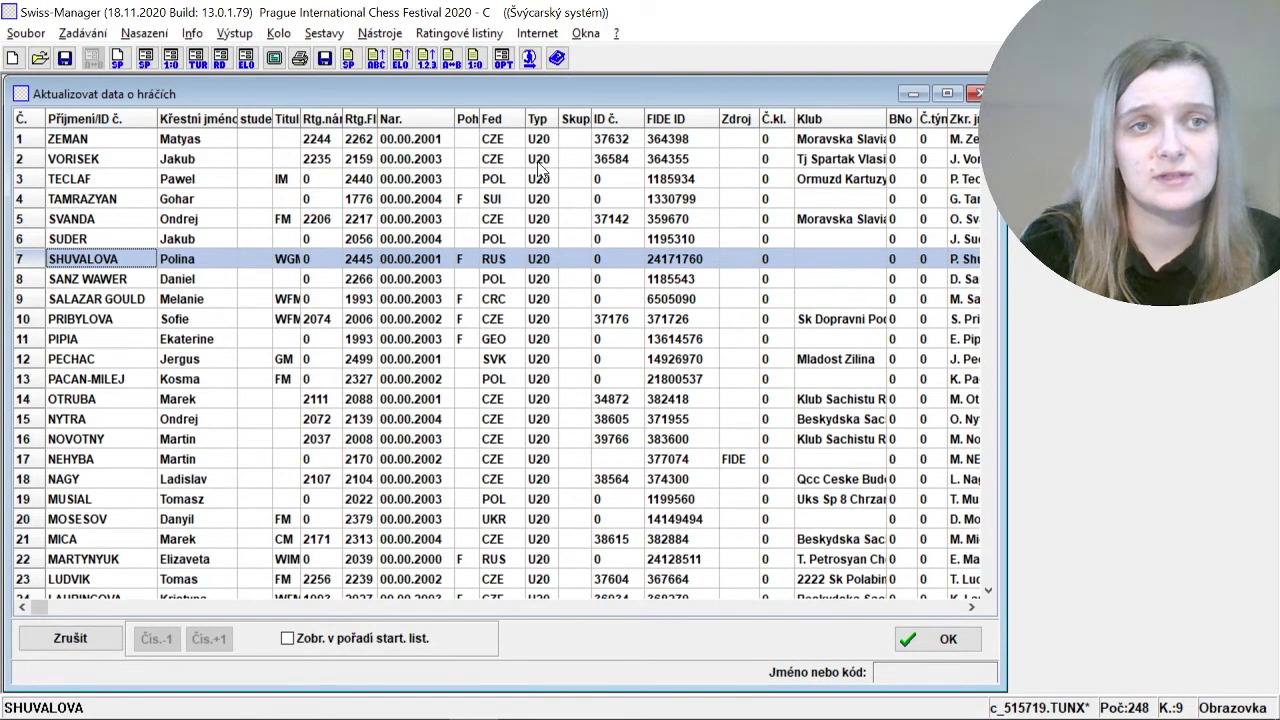
{"action": "key", "text": "Down"}
{"action": "key", "text": "Down"}
{"action": "key", "text": "Down"}
{"action": "key", "text": "Down"}
{"action": "key", "text": "Down"}
{"action": "key", "text": "Down"}
{"action": "key", "text": "Down"}
{"action": "key", "text": "Down"}
{"action": "key", "text": "Down"}
{"action": "key", "text": "Down"}
{"action": "key", "text": "Down"}
{"action": "key", "text": "Down"}
{"action": "key", "text": "Down"}
{"action": "key", "text": "Down"}
{"action": "key", "text": "Down"}
{"action": "key", "text": "Down"}
{"action": "key", "text": "Down"}
{"action": "key", "text": "Down"}
{"action": "key", "text": "Down"}
{"action": "key", "text": "Down"}
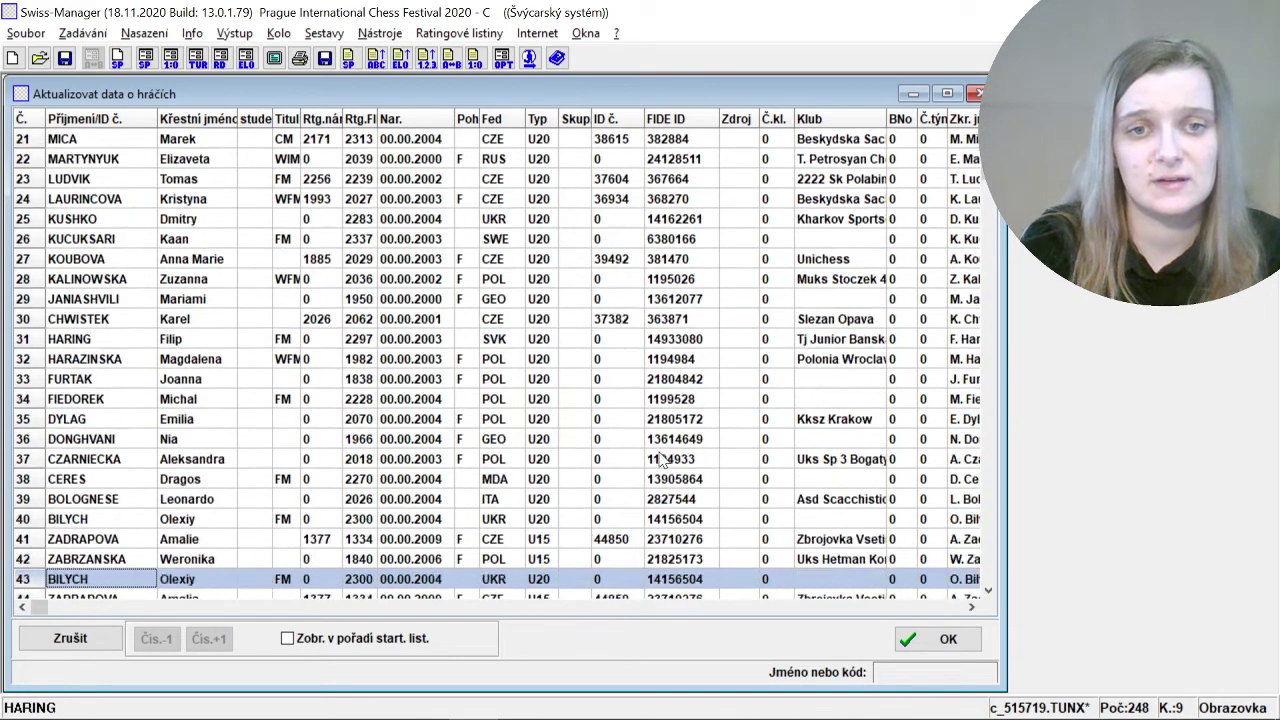
{"action": "key", "text": "Down"}
{"action": "key", "text": "Down"}
{"action": "key", "text": "Down"}
{"action": "key", "text": "Down"}
{"action": "key", "text": "Down"}
{"action": "key", "text": "Down"}
{"action": "key", "text": "Down"}
{"action": "key", "text": "Down"}
{"action": "key", "text": "Down"}
{"action": "key", "text": "Down"}
{"action": "key", "text": "Down"}
{"action": "key", "text": "Down"}
{"action": "key", "text": "Down"}
{"action": "key", "text": "Down"}
{"action": "key", "text": "Down"}
{"action": "key", "text": "Down"}
{"action": "key", "text": "Down"}
{"action": "key", "text": "Down"}
{"action": "key", "text": "Down"}
{"action": "key", "text": "Down"}
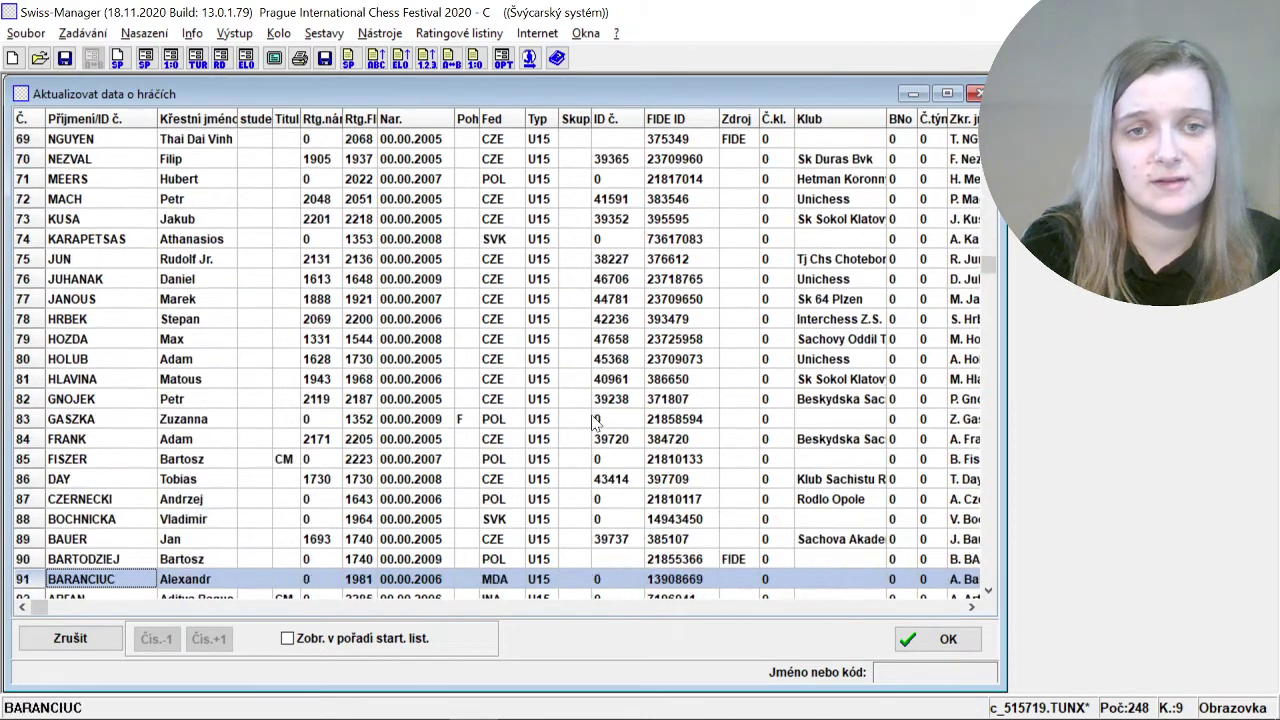
{"action": "key", "text": "Down"}
{"action": "key", "text": "Down"}
{"action": "key", "text": "Down"}
{"action": "key", "text": "Down"}
{"action": "key", "text": "Down"}
{"action": "key", "text": "Down"}
{"action": "key", "text": "Down"}
{"action": "key", "text": "Down"}
{"action": "key", "text": "Down"}
{"action": "key", "text": "Down"}
{"action": "key", "text": "Down"}
{"action": "key", "text": "Down"}
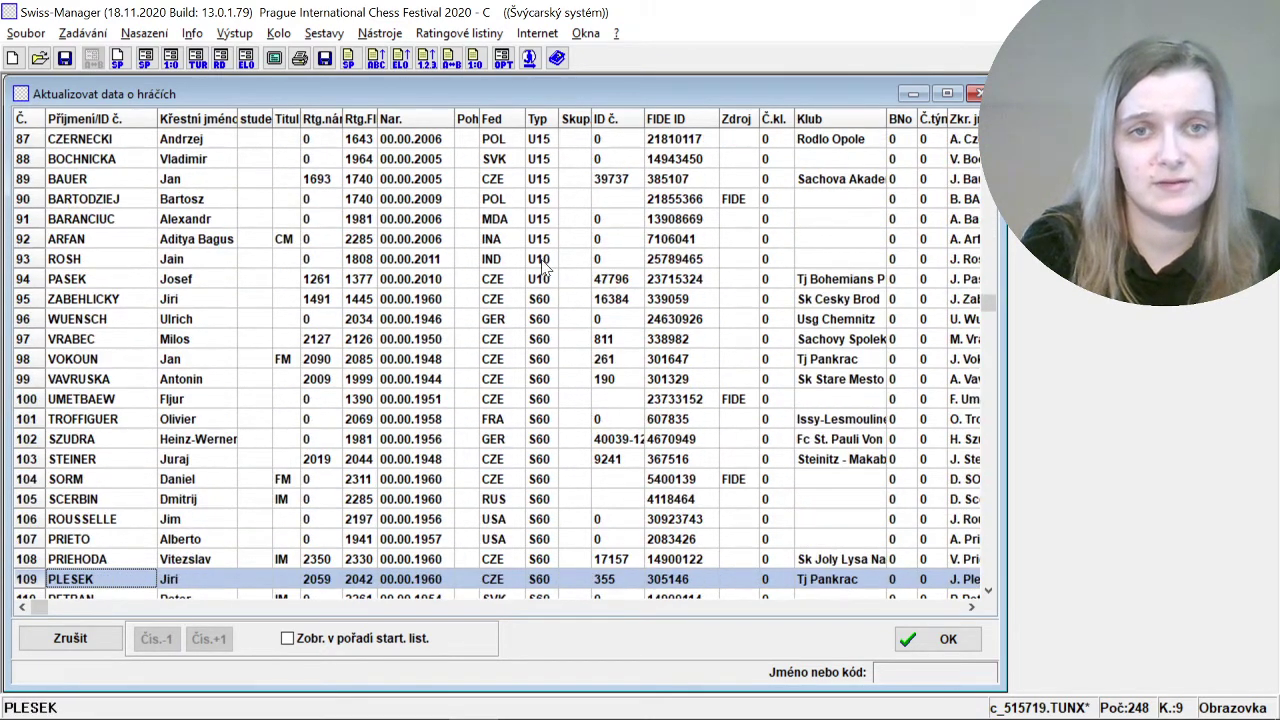
{"action": "key", "text": "Down"}
{"action": "key", "text": "Down"}
{"action": "key", "text": "Down"}
{"action": "key", "text": "Down"}
{"action": "key", "text": "Down"}
{"action": "key", "text": "Down"}
{"action": "key", "text": "Down"}
{"action": "key", "text": "Down"}
{"action": "key", "text": "Down"}
{"action": "key", "text": "Down"}
{"action": "key", "text": "Down"}
{"action": "key", "text": "Down"}
{"action": "key", "text": "Down"}
{"action": "key", "text": "Down"}
{"action": "key", "text": "Down"}
{"action": "key", "text": "Down"}
{"action": "key", "text": "Down"}
{"action": "key", "text": "Down"}
{"action": "key", "text": "Down"}
{"action": "key", "text": "Down"}
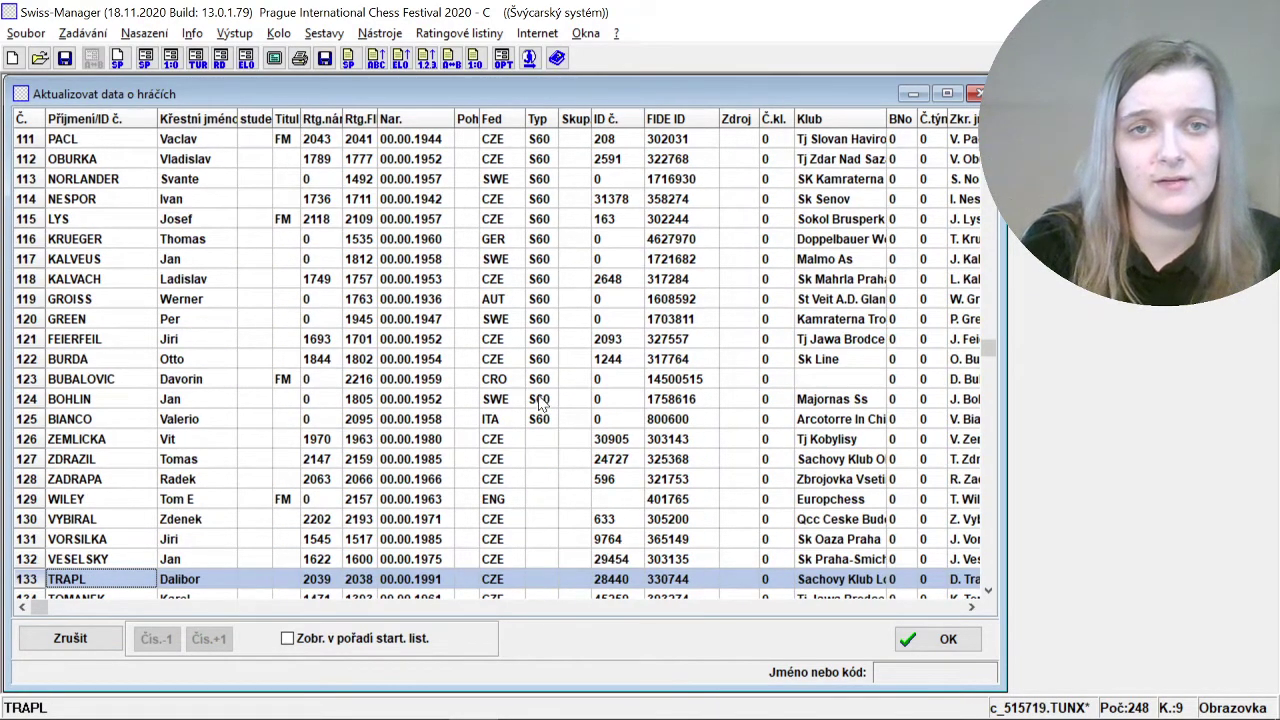
{"action": "key", "text": "Up"}
{"action": "key", "text": "Up"}
{"action": "key", "text": "Up"}
{"action": "key", "text": "Up"}
{"action": "key", "text": "Up"}
{"action": "key", "text": "Up"}
{"action": "key", "text": "Up"}
{"action": "key", "text": "Up"}
{"action": "key", "text": "Up"}
{"action": "key", "text": "Up"}
{"action": "key", "text": "Up"}
{"action": "key", "text": "Up"}
{"action": "key", "text": "Up"}
{"action": "key", "text": "Up"}
{"action": "key", "text": "Up"}
{"action": "key", "text": "Up"}
{"action": "key", "text": "Up"}
{"action": "key", "text": "Up"}
{"action": "key", "text": "Up"}
{"action": "key", "text": "Up"}
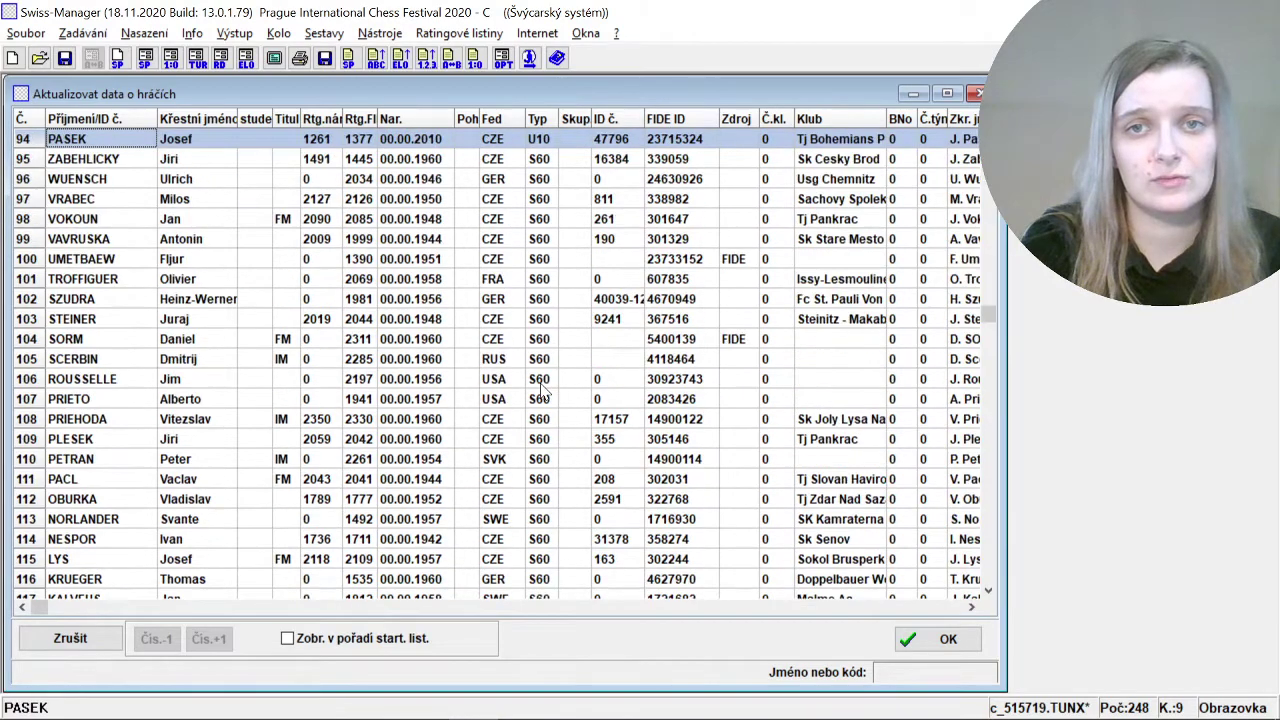
{"action": "key", "text": "Up"}
{"action": "key", "text": "Up"}
{"action": "key", "text": "Up"}
{"action": "key", "text": "Up"}
{"action": "key", "text": "Up"}
{"action": "key", "text": "Up"}
{"action": "key", "text": "Up"}
{"action": "key", "text": "Up"}
{"action": "key", "text": "Up"}
{"action": "key", "text": "Up"}
{"action": "key", "text": "Up"}
{"action": "key", "text": "Up"}
{"action": "key", "text": "Up"}
{"action": "key", "text": "Up"}
{"action": "key", "text": "Up"}
{"action": "key", "text": "Up"}
{"action": "key", "text": "Up"}
{"action": "key", "text": "Up"}
{"action": "key", "text": "Up"}
{"action": "key", "text": "Up"}
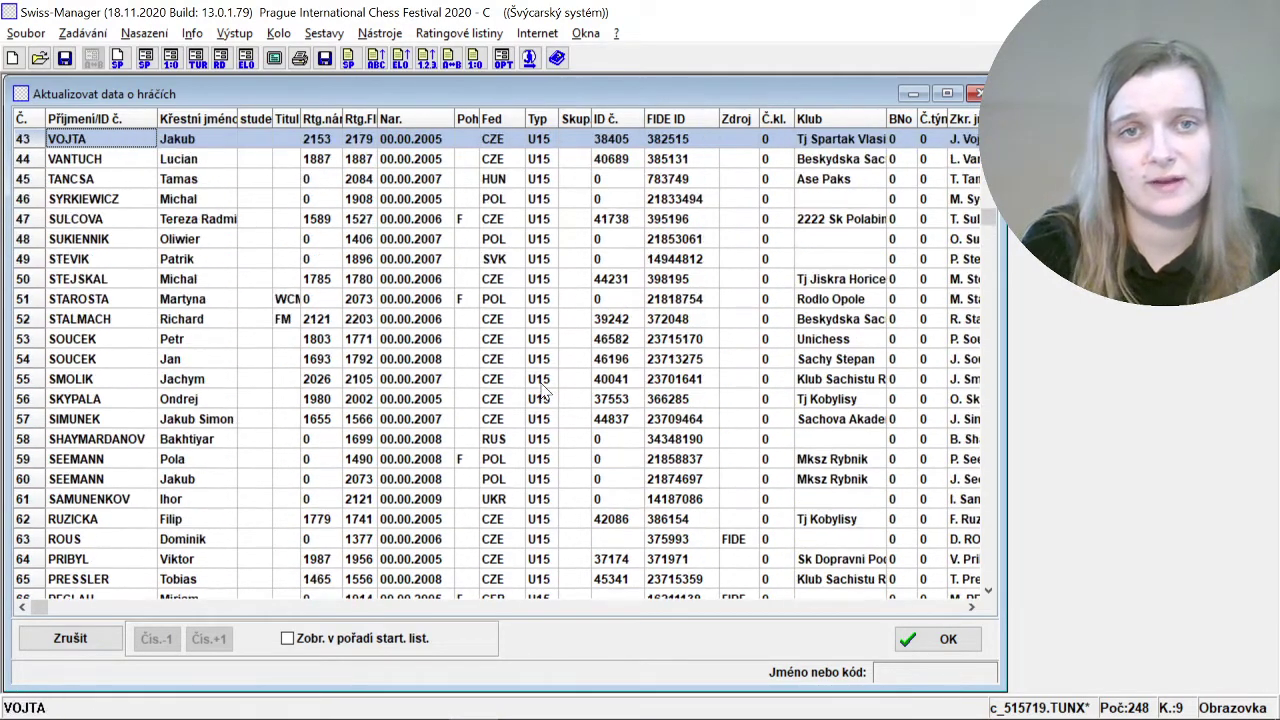
- Review the U15 and U20 players up to the start of the type-sorted list and accept the player data
{"action": "key", "text": "Up"}
{"action": "key", "text": "Up"}
{"action": "key", "text": "Up"}
{"action": "key", "text": "Up"}
{"action": "key", "text": "Up"}
{"action": "key", "text": "Up"}
{"action": "key", "text": "Up"}
{"action": "key", "text": "Up"}
{"action": "key", "text": "Up"}
{"action": "key", "text": "Up"}
{"action": "key", "text": "Up"}
{"action": "key", "text": "Up"}
{"action": "key", "text": "Up"}
{"action": "key", "text": "Up"}
{"action": "key", "text": "Up"}
{"action": "key", "text": "Up"}
{"action": "key", "text": "Up"}
{"action": "key", "text": "Up"}
{"action": "key", "text": "Up"}
{"action": "key", "text": "Up"}
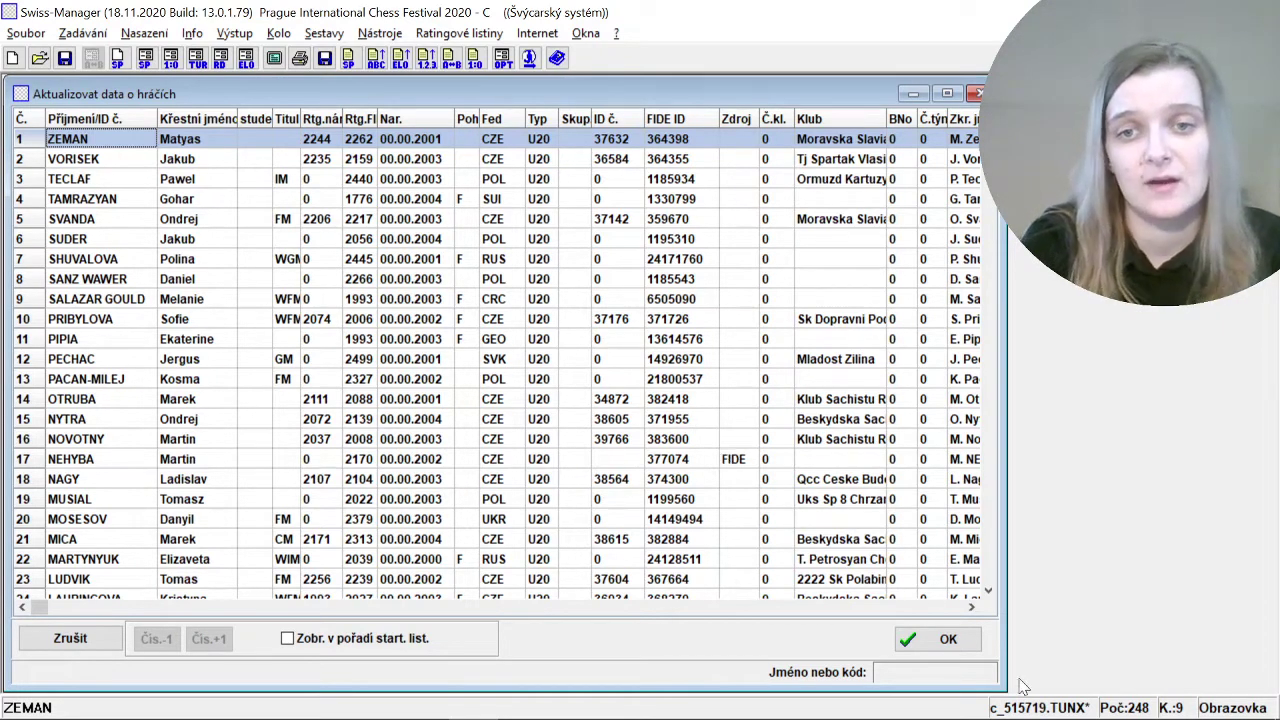
{"action": "left_click", "coordinate": [955, 637]}
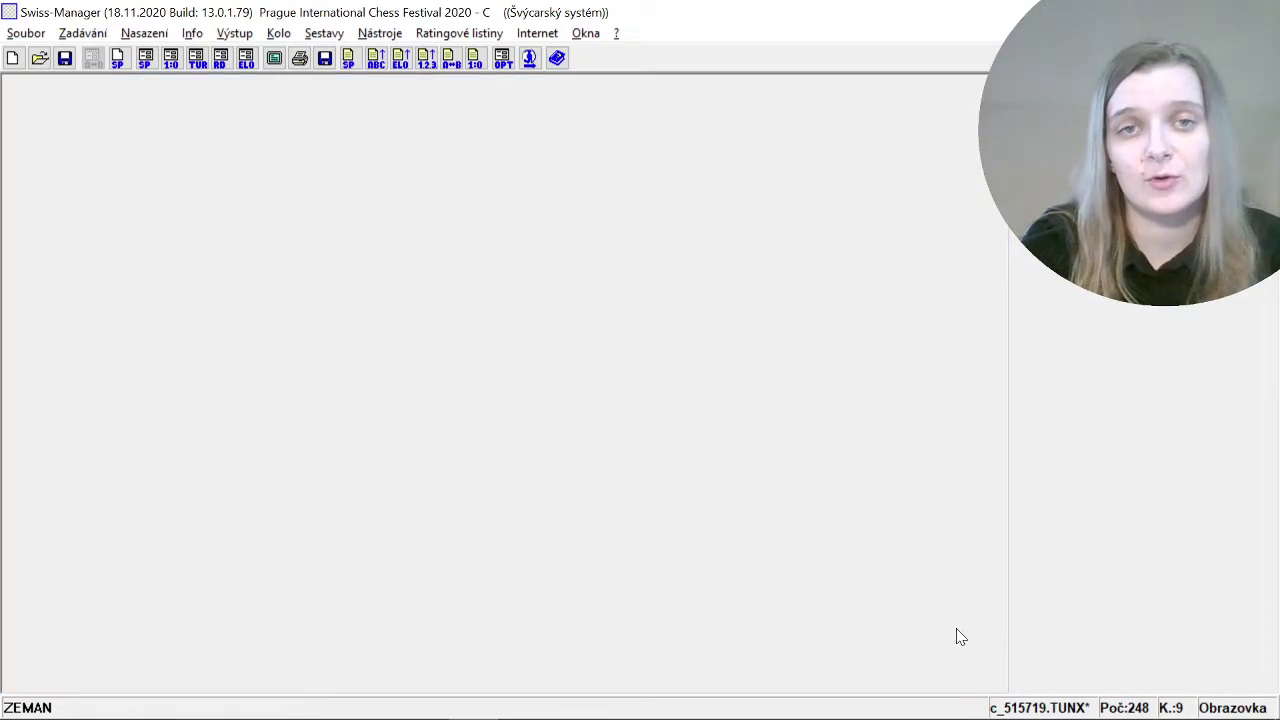
- Check the age-group list U10,U15,U20,S60 in the tournament data and accept the dialog
{"action": "left_click", "coordinate": [82, 33]}
{"action": "left_click", "coordinate": [128, 8]}
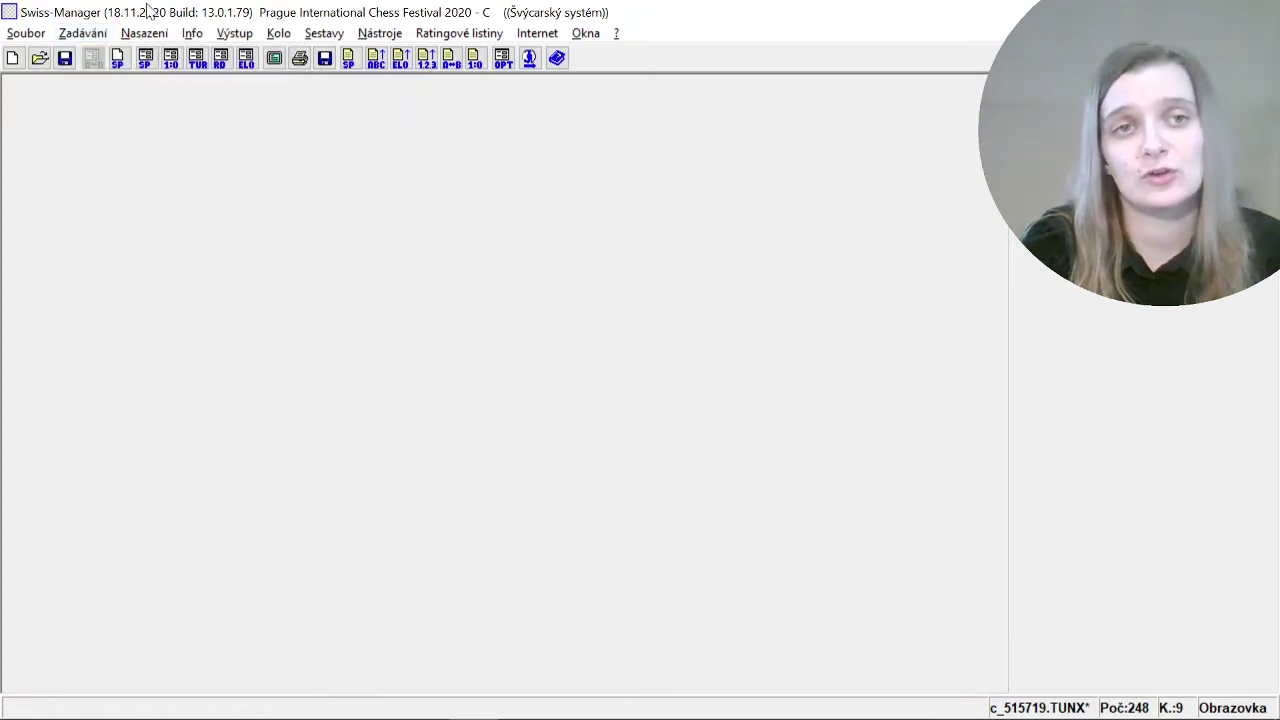
{"action": "left_click", "coordinate": [197, 58]}
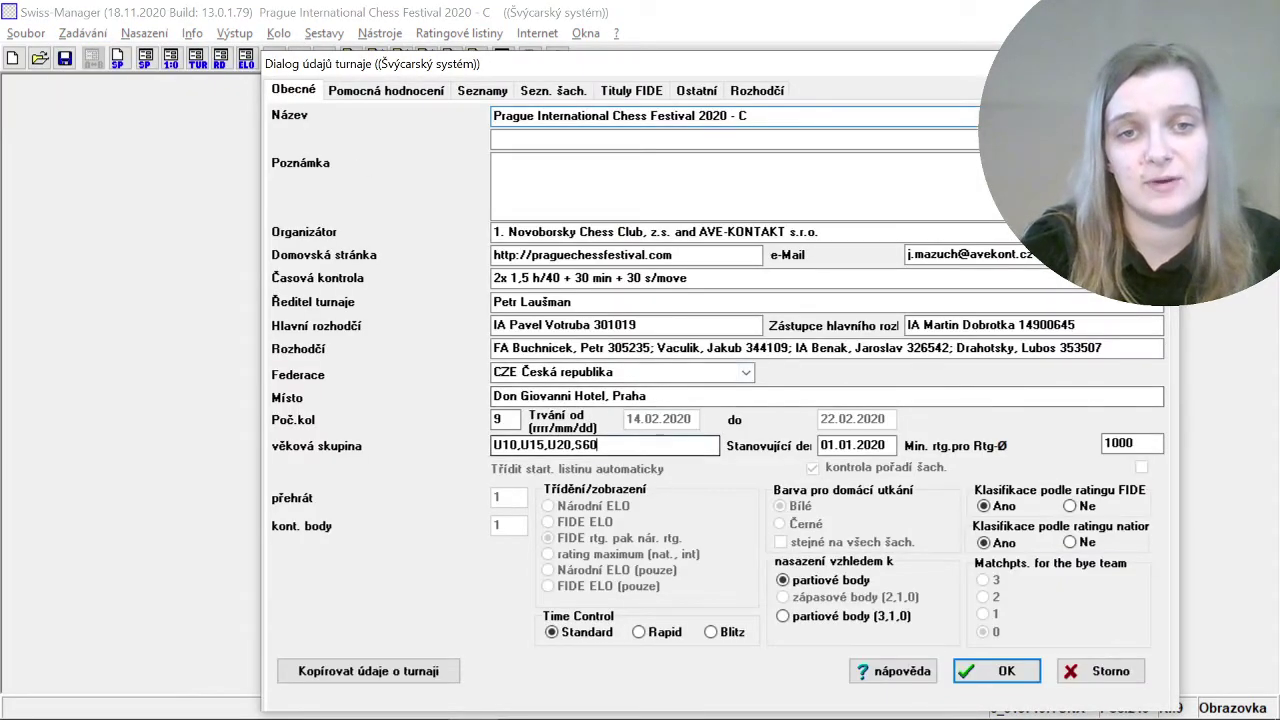
{"action": "left_click_drag", "start_coordinate": [600, 445], "coordinate": [412, 445]}
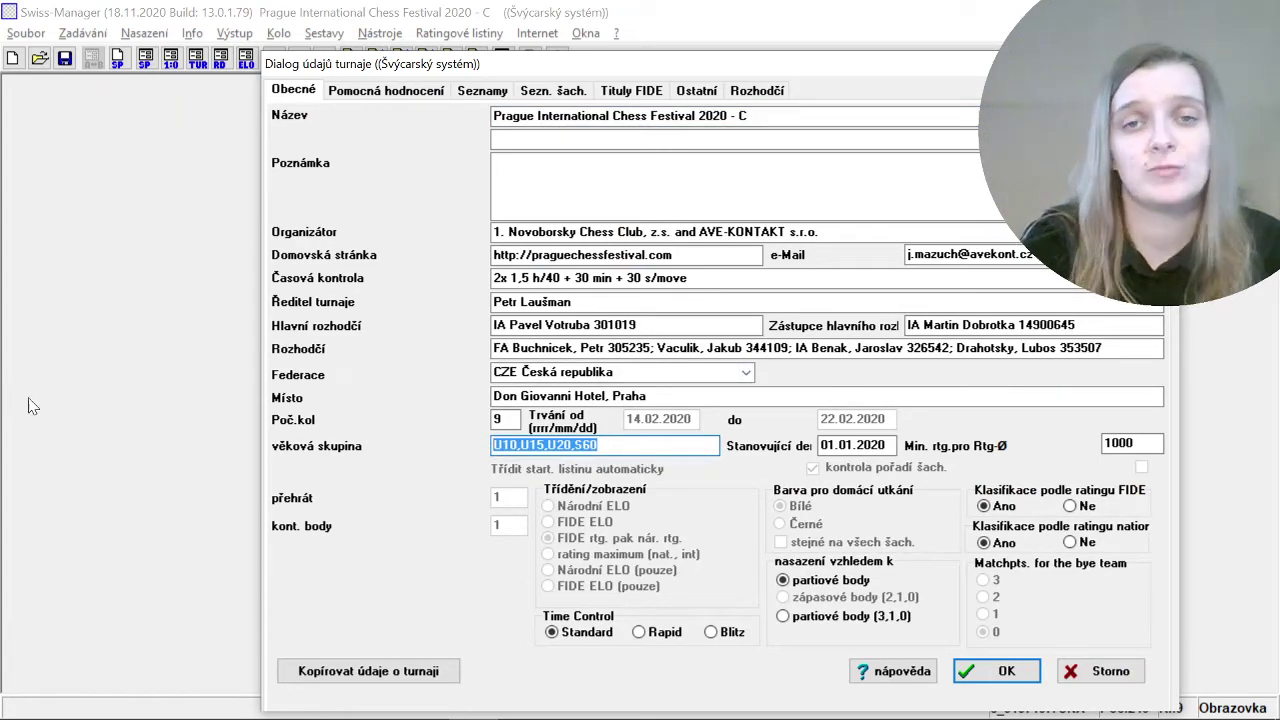
{"action": "left_click", "coordinate": [1025, 665]}
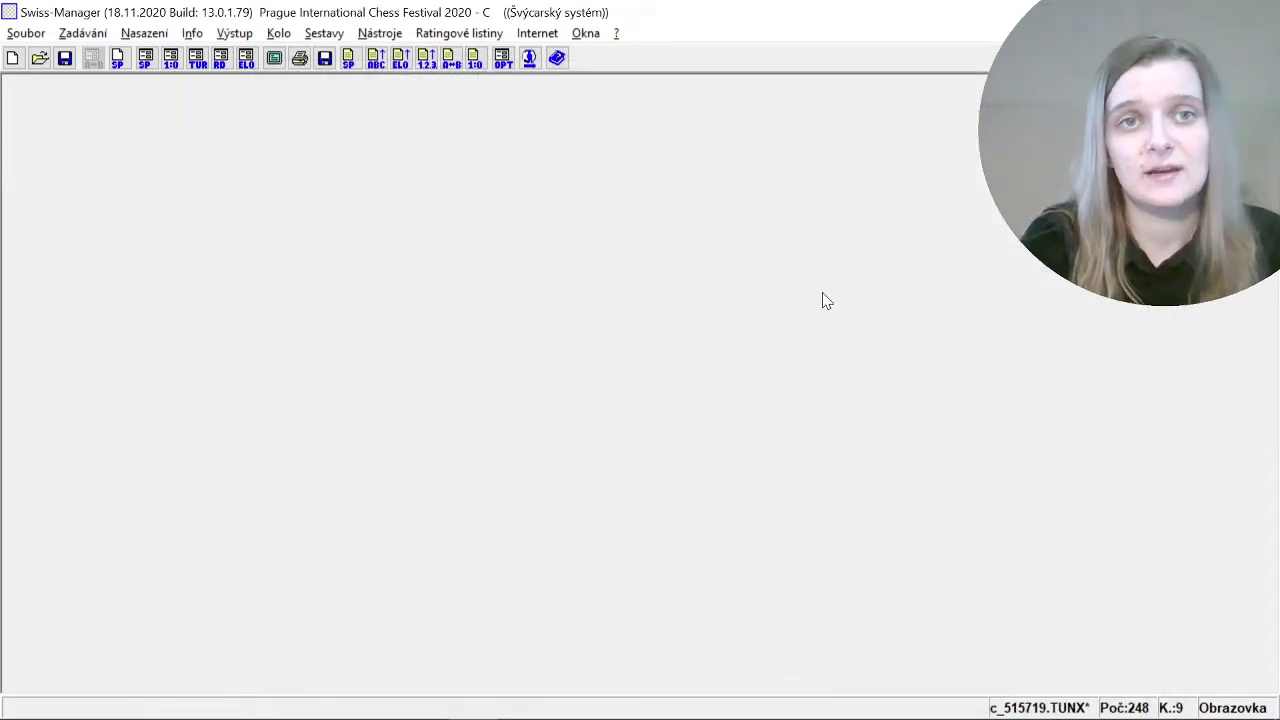
- Start the category prizes report with 5 rows per category and include the best woman category alongside the Type-based ones
{"action": "left_click", "coordinate": [350, 32]}
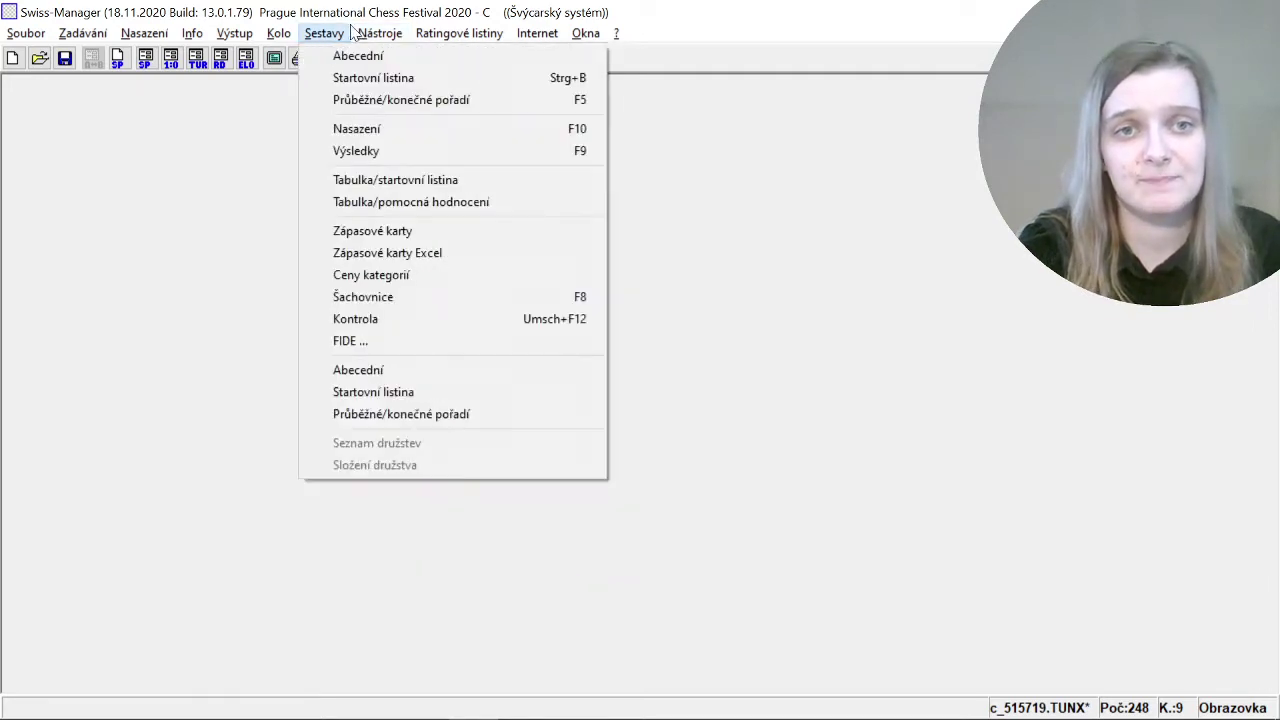
{"action": "mouse_move", "coordinate": [362, 34]}
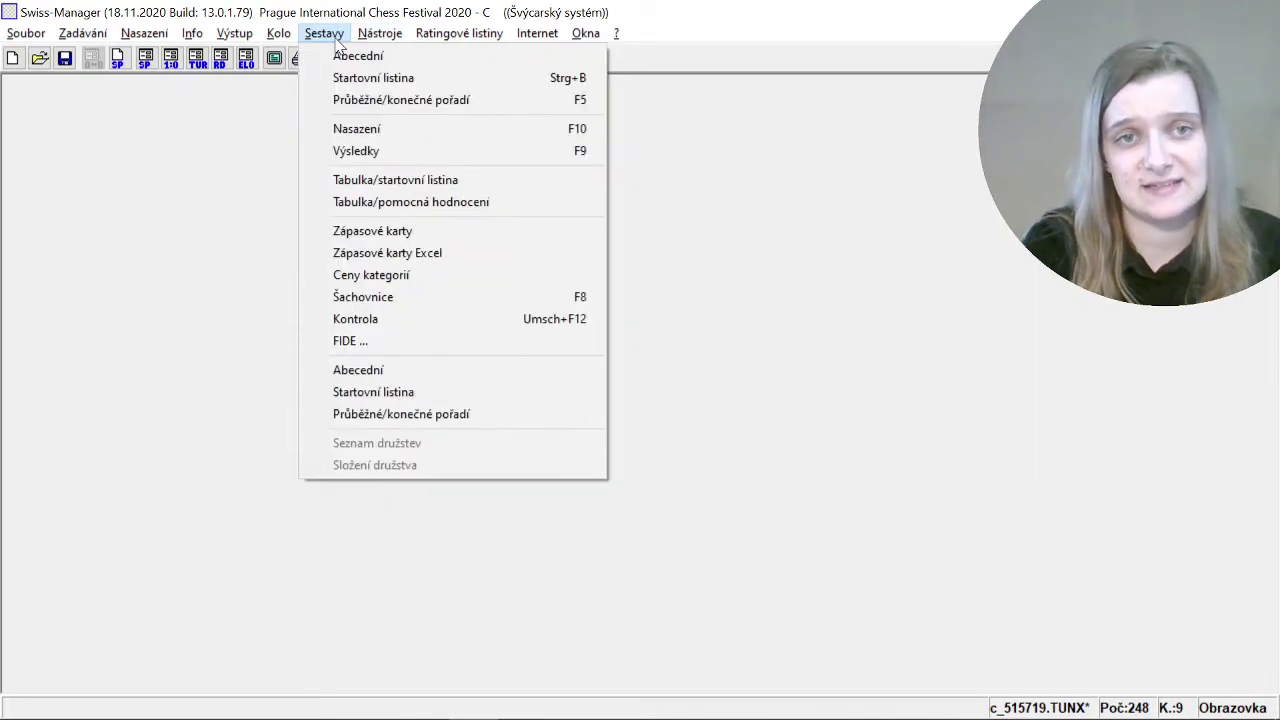
{"action": "left_click", "coordinate": [404, 277]}
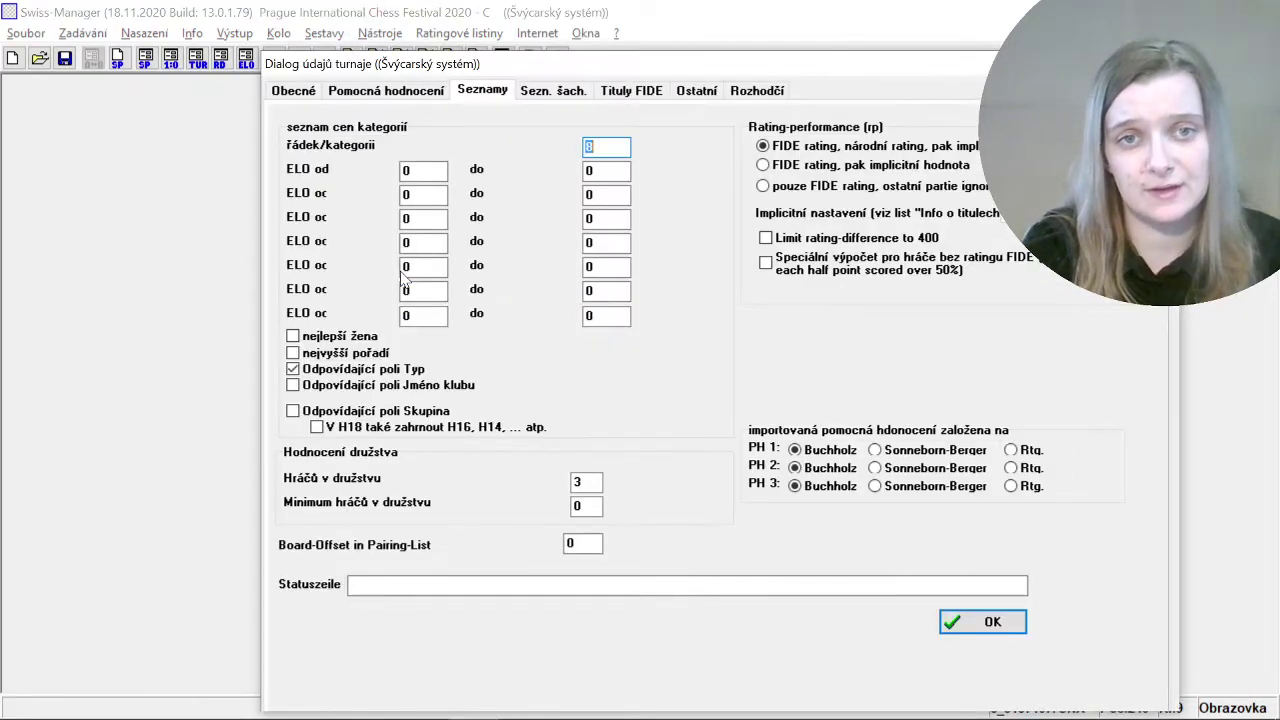
{"action": "left_click", "coordinate": [620, 147]}
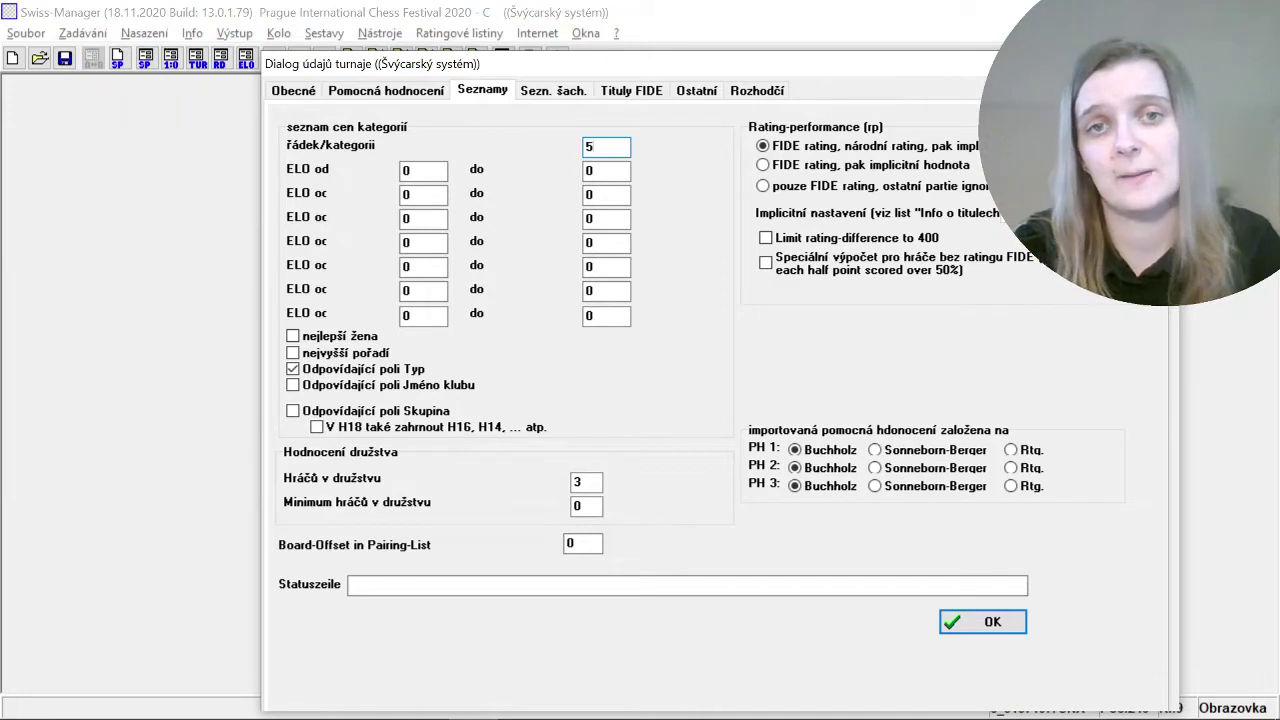
{"action": "key", "text": "Tab"}
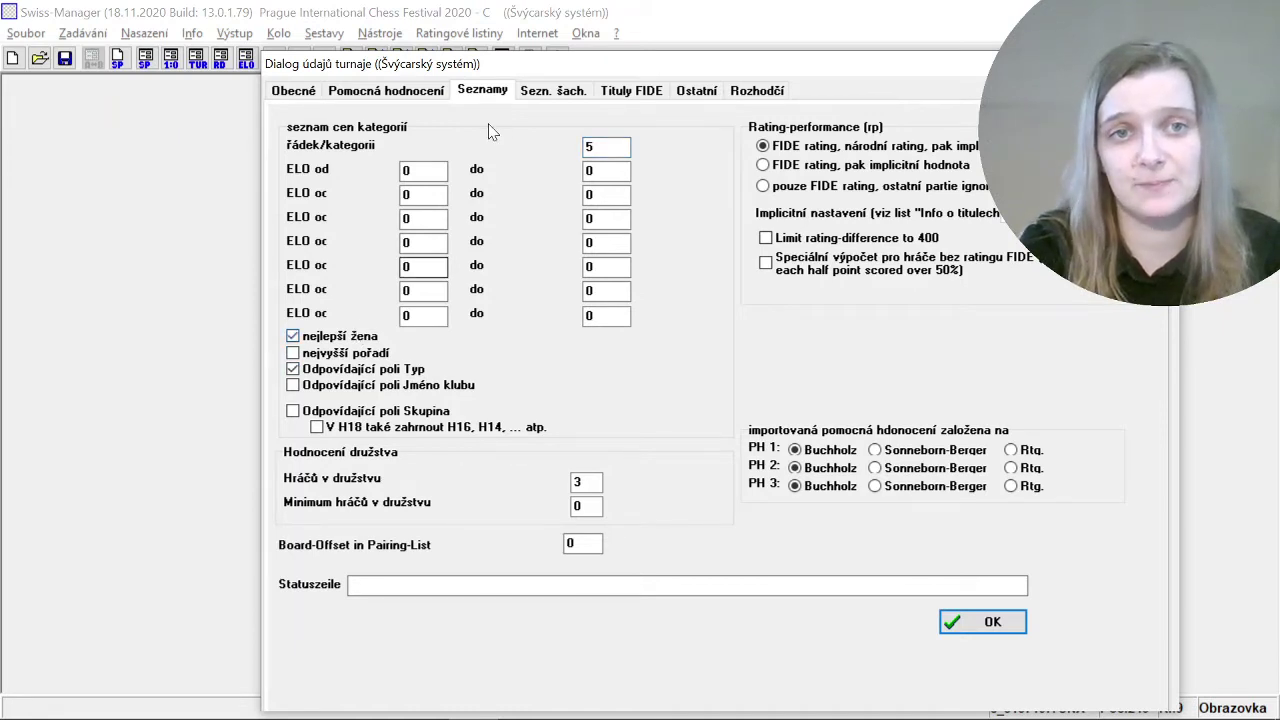
- Define the rating categories 0 to 1499, 1500 to 1999 and 2000 to 2199, and generate the category prize list
{"action": "key", "text": "Tab"}
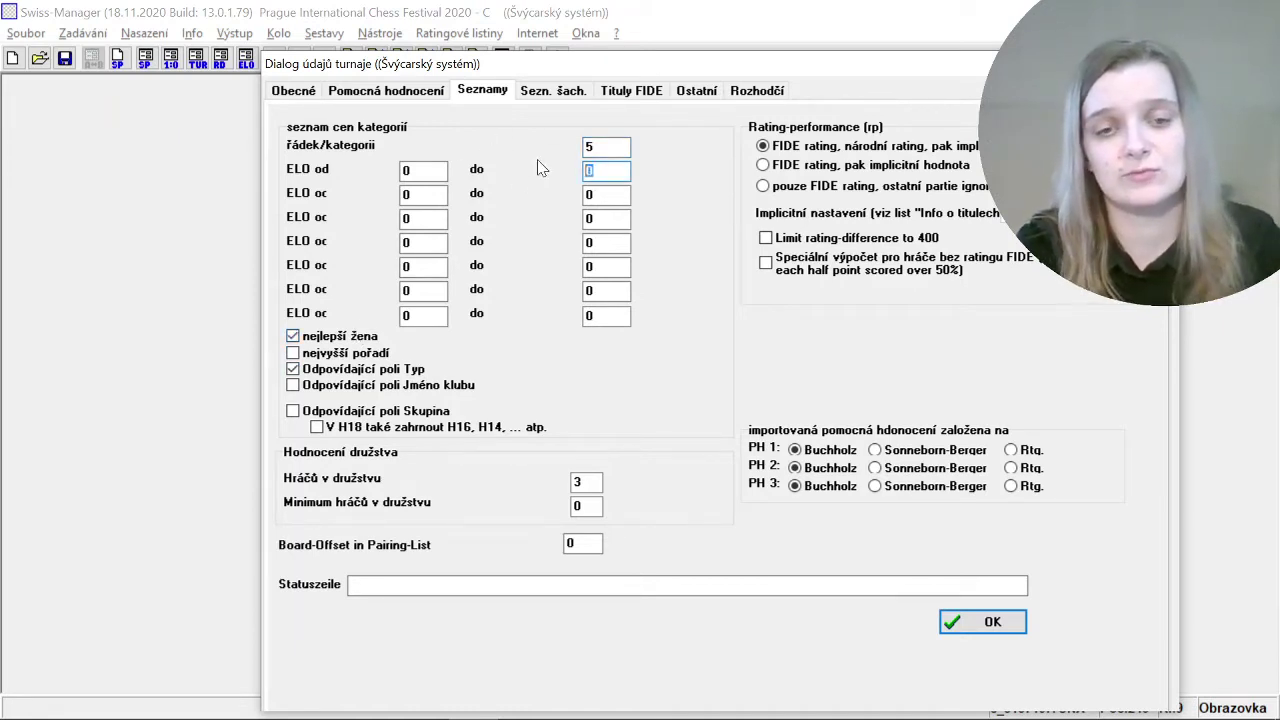
{"action": "type", "text": "1499"}
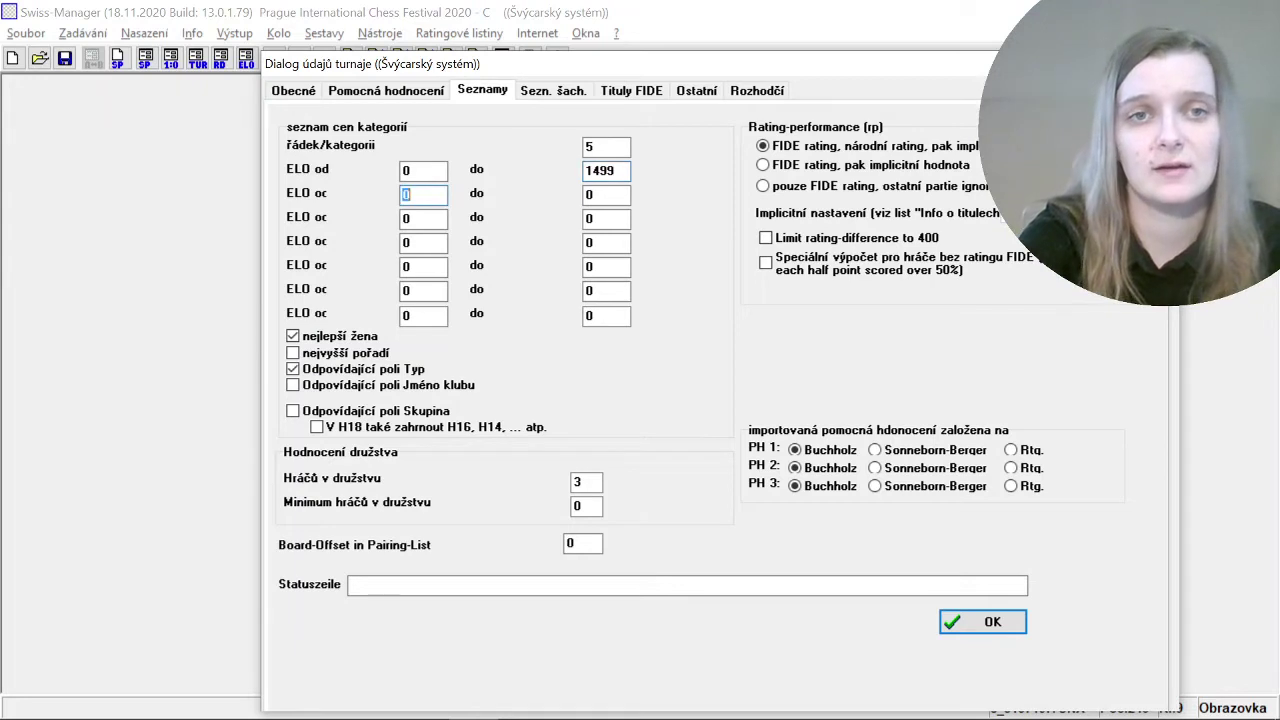
{"action": "type", "text": "149"}
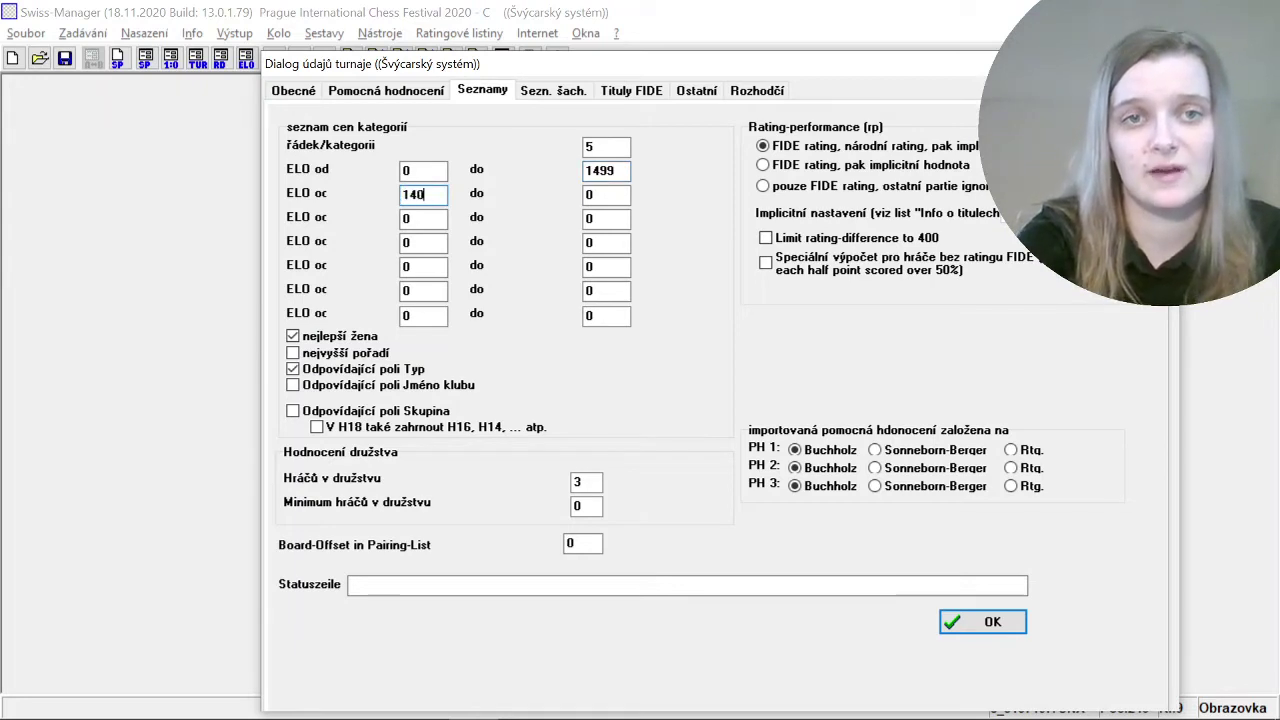
{"action": "key", "text": "BackSpace"}
{"action": "key", "text": "BackSpace"}
{"action": "type", "text": "500"}
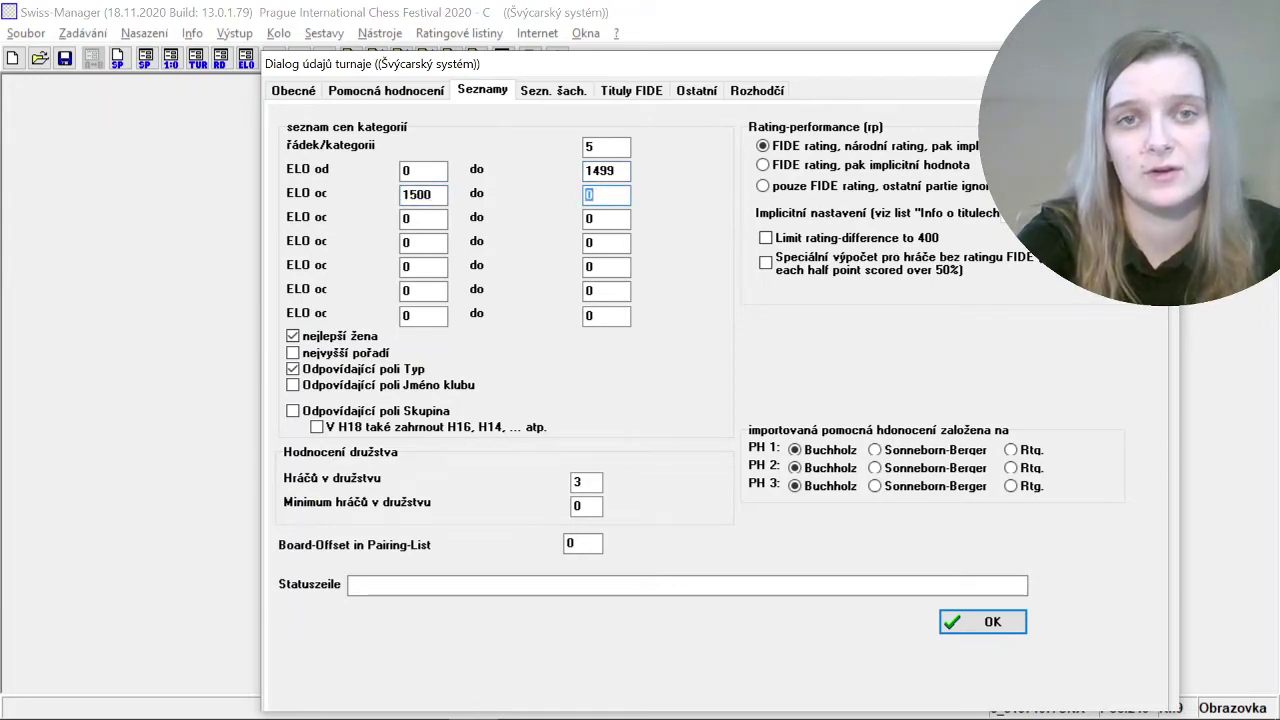
{"action": "type", "text": "1999"}
{"action": "key", "text": "Tab"}
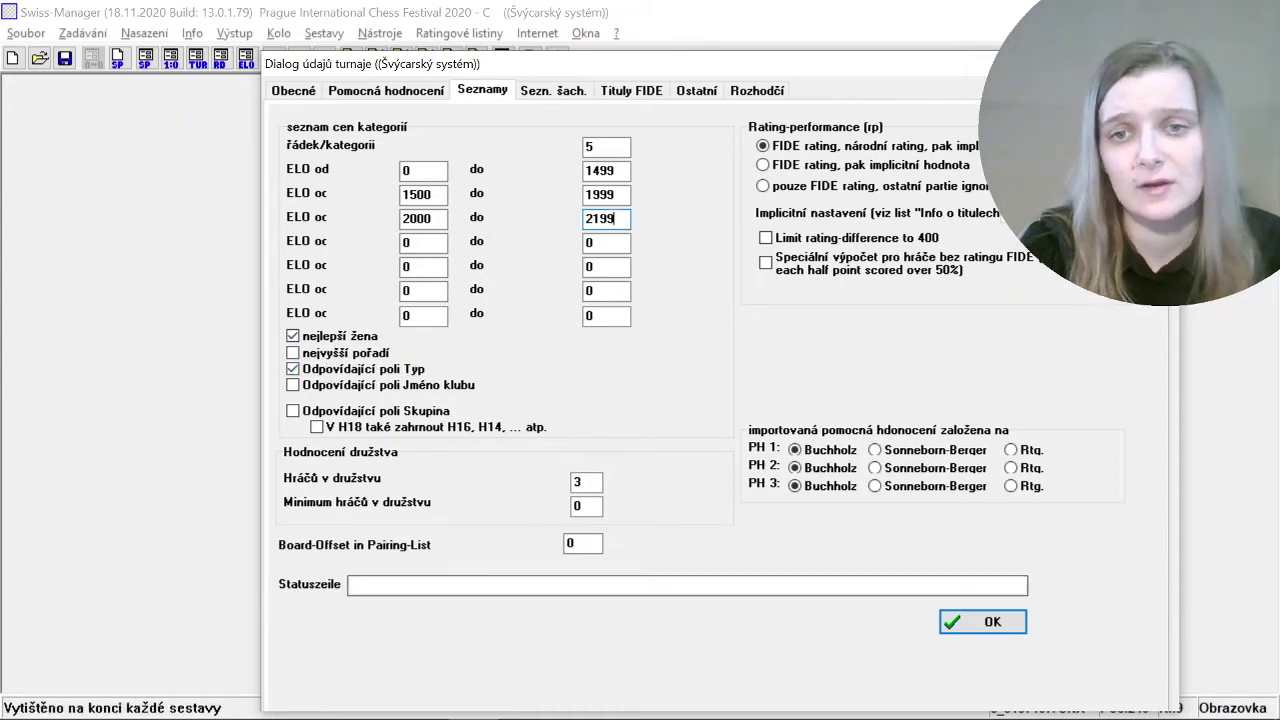
{"action": "left_click", "coordinate": [985, 624]}
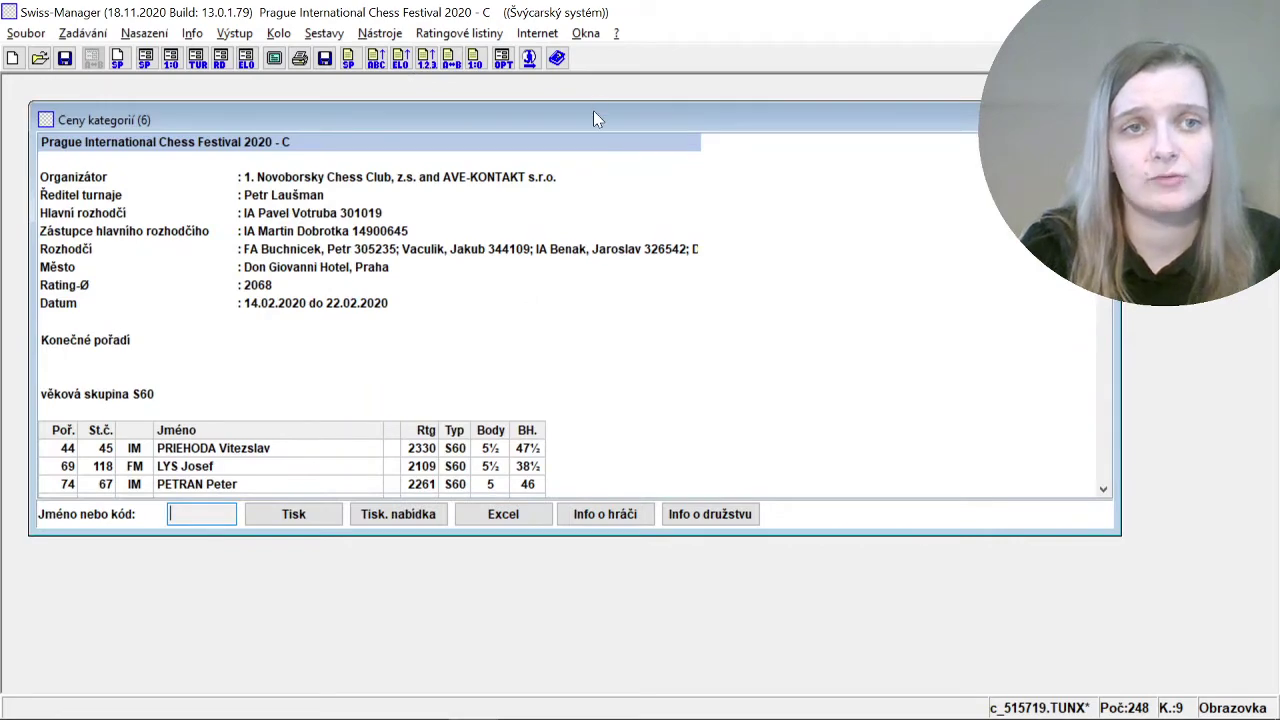
- Maximize the category prize list and examine the rankings of the S60, U10 and U15 age groups
{"action": "double_click", "coordinate": [594, 118]}
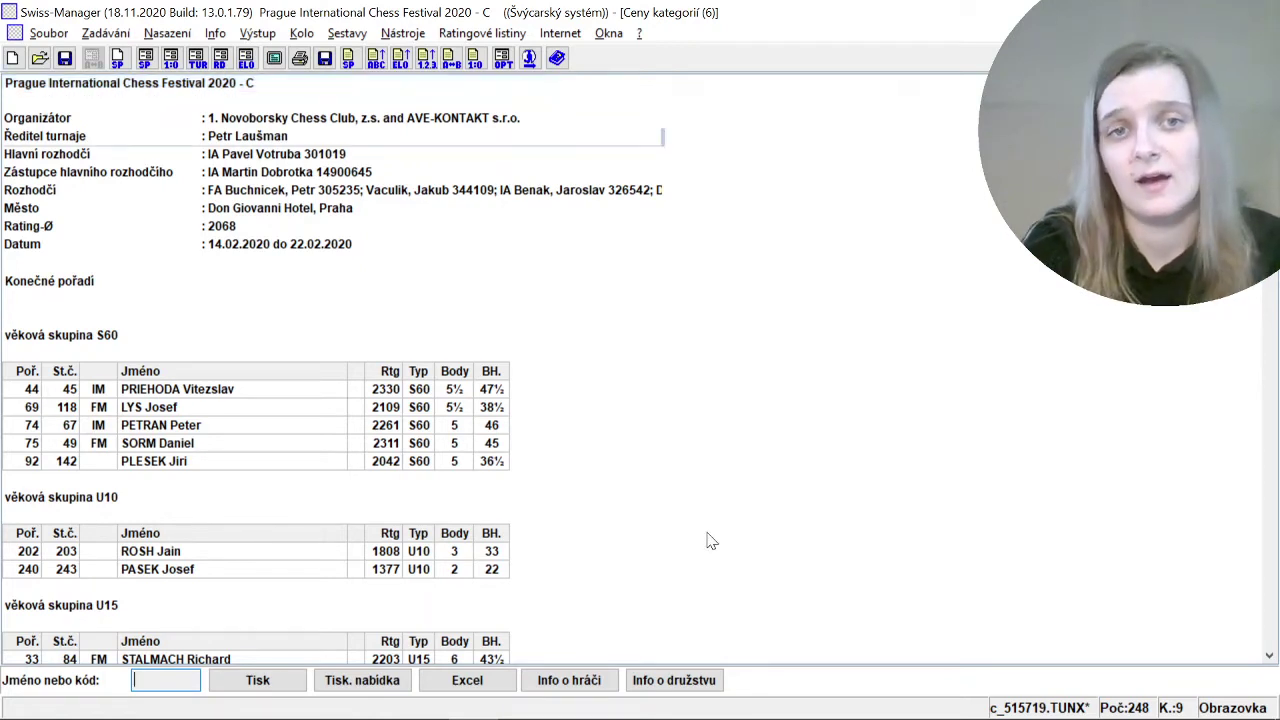
{"action": "key", "text": "Down"}
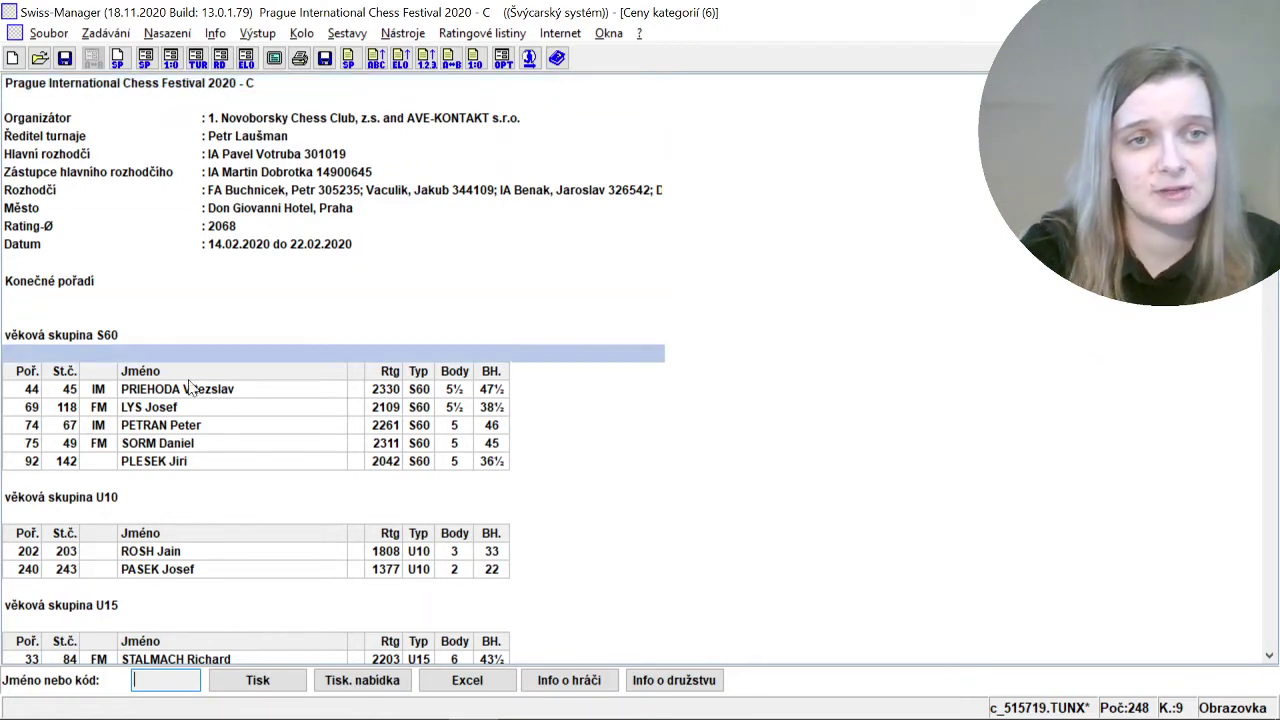
{"action": "left_click", "coordinate": [183, 393]}
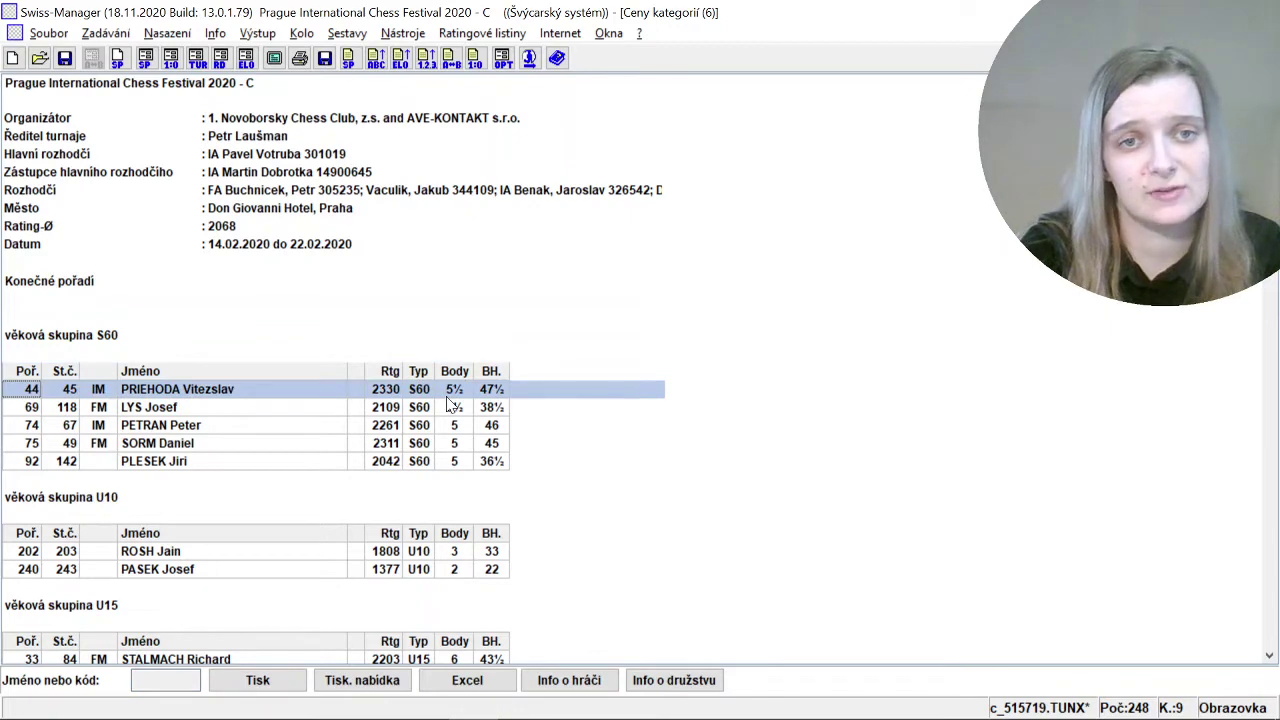
{"action": "key", "text": "Down"}
{"action": "key", "text": "Down"}
{"action": "key", "text": "Down"}
{"action": "key", "text": "Down"}
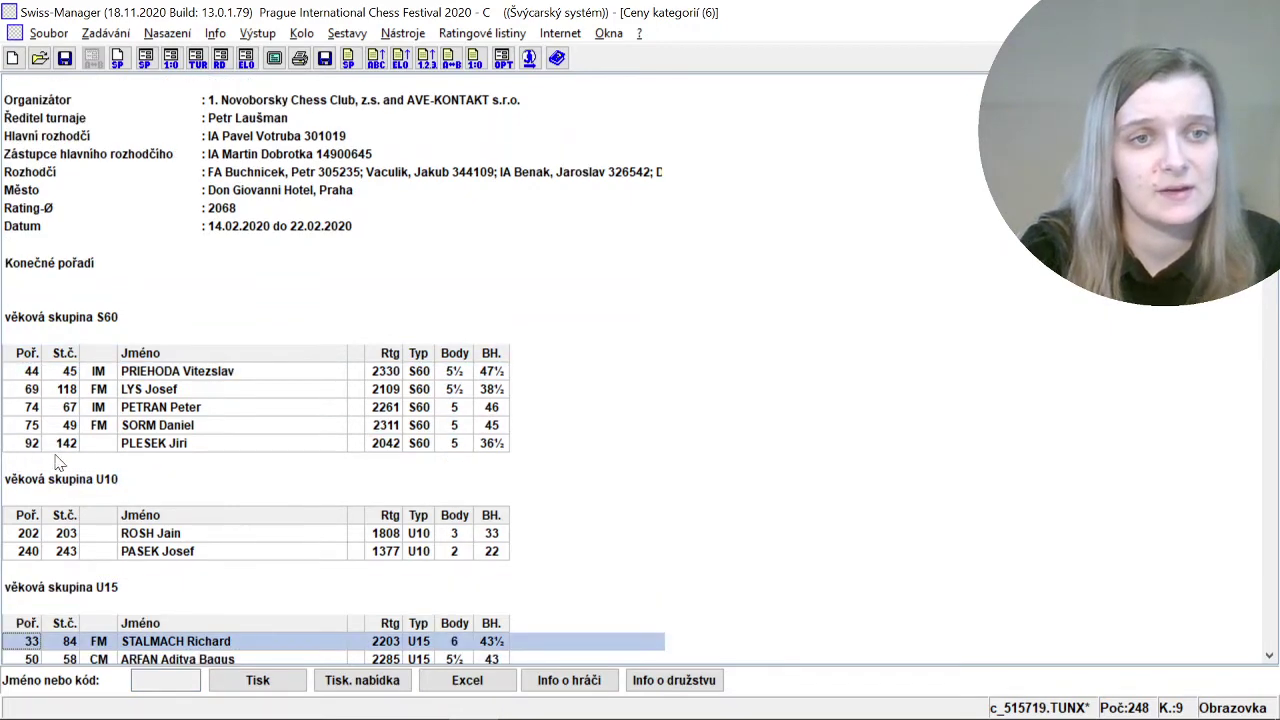
{"action": "key", "text": "Down"}
{"action": "key", "text": "Down"}
{"action": "key", "text": "Down"}
{"action": "key", "text": "Down"}
{"action": "key", "text": "Down"}
{"action": "key", "text": "Down"}
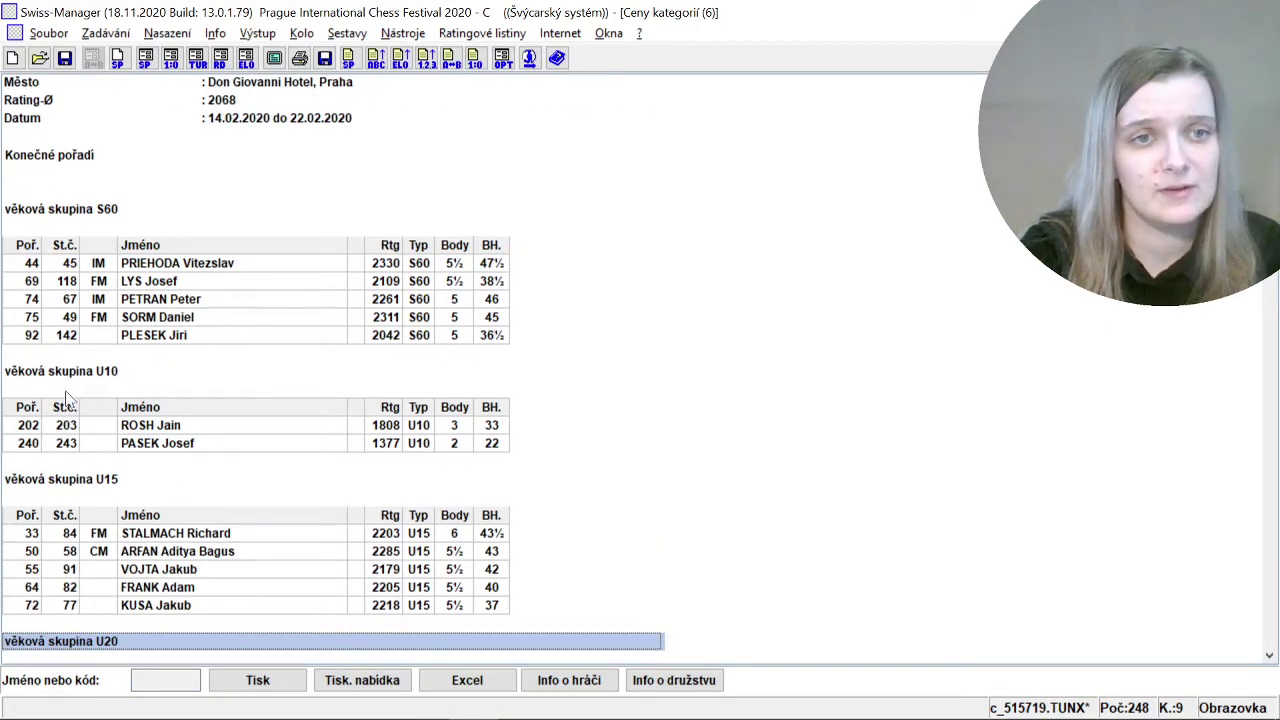
{"action": "left_click", "coordinate": [263, 446]}
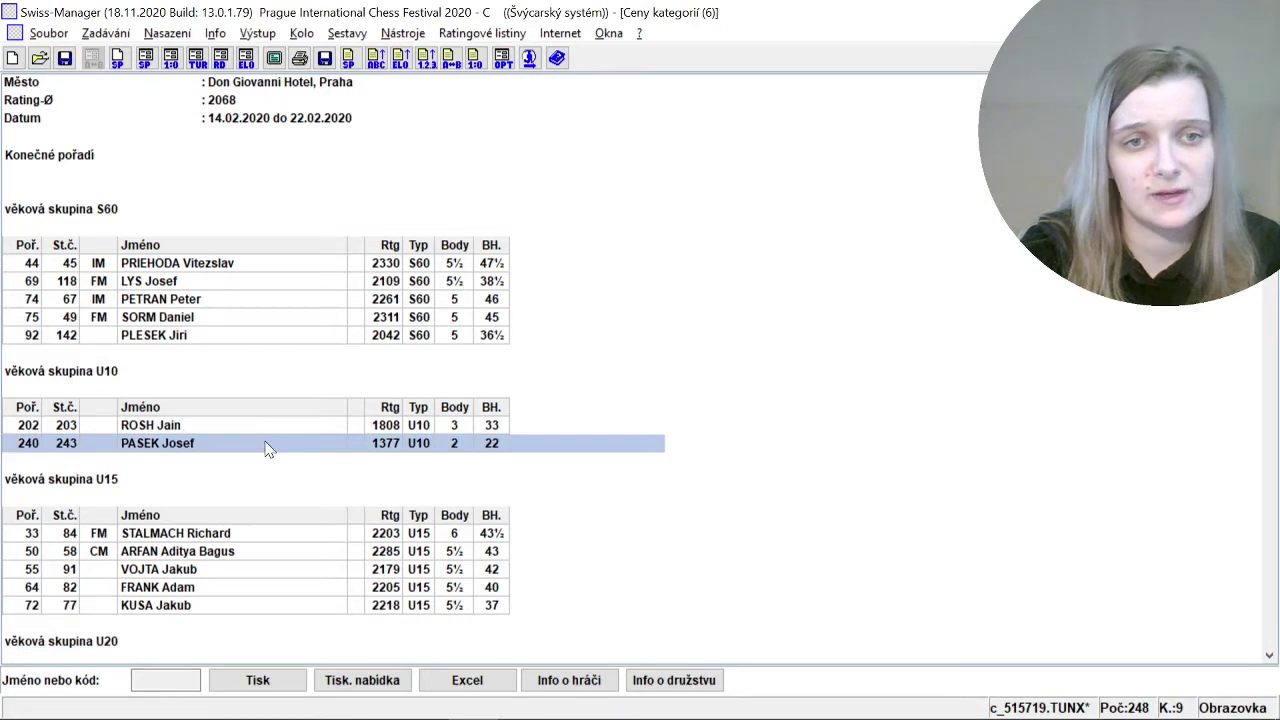
{"action": "key", "text": "Down"}
{"action": "key", "text": "Down"}
{"action": "key", "text": "Down"}
{"action": "key", "text": "Down"}
{"action": "key", "text": "Down"}
{"action": "key", "text": "Down"}
{"action": "key", "text": "Down"}
{"action": "key", "text": "Down"}
{"action": "key", "text": "Down"}
{"action": "key", "text": "Down"}
{"action": "key", "text": "Down"}
{"action": "key", "text": "Down"}
{"action": "key", "text": "Down"}
{"action": "key", "text": "Down"}
{"action": "key", "text": "Down"}
{"action": "key", "text": "Down"}
{"action": "key", "text": "Down"}
{"action": "key", "text": "Down"}
{"action": "left_click", "coordinate": [194, 410]}
{"action": "left_click", "coordinate": [187, 446]}
{"action": "key", "text": "Down"}
{"action": "key", "text": "Down"}
{"action": "key", "text": "Down"}
{"action": "key", "text": "Down"}
{"action": "key", "text": "Down"}
{"action": "key", "text": "Down"}
{"action": "key", "text": "Down"}
{"action": "key", "text": "Down"}
{"action": "key", "text": "Down"}
{"action": "key", "text": "Down"}
{"action": "key", "text": "Down"}
{"action": "key", "text": "Down"}
{"action": "key", "text": "Down"}
{"action": "key", "text": "Down"}
{"action": "key", "text": "Down"}
{"action": "key", "text": "Down"}
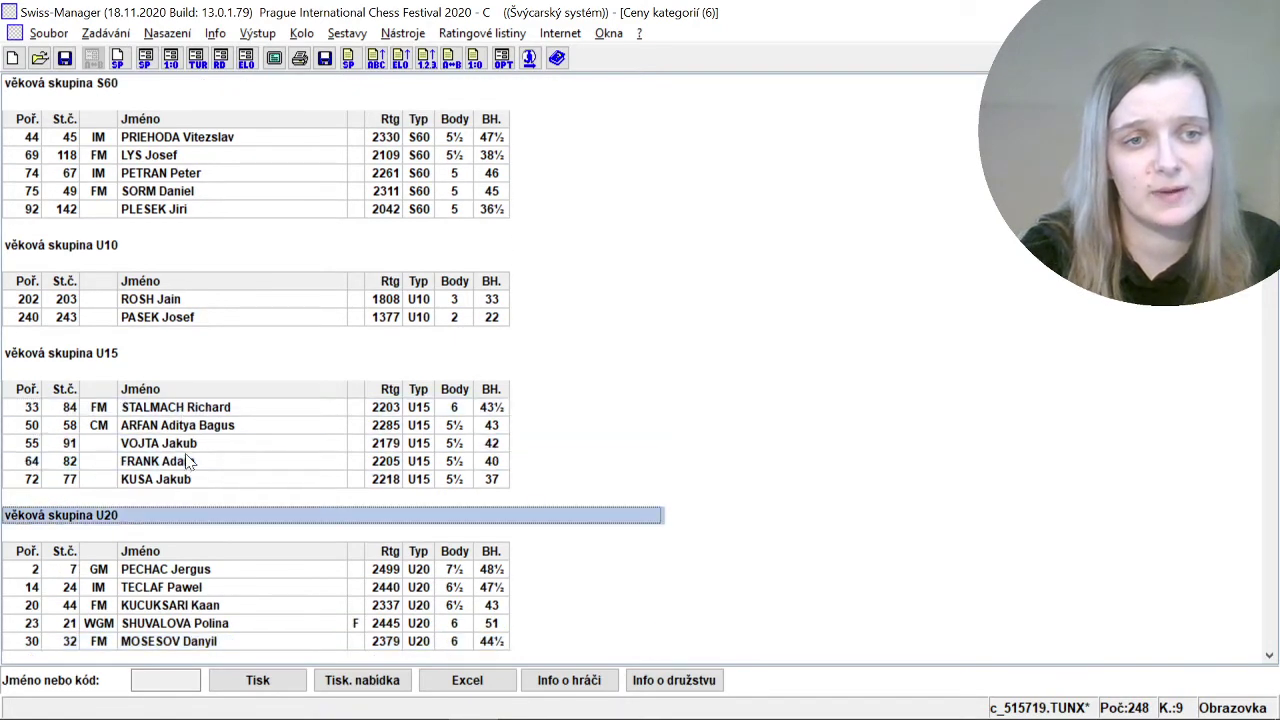
- Examine the U20, best woman and rating category rankings through the end of the prize list and close it
{"action": "left_click", "coordinate": [170, 520]}
{"action": "key", "text": "Down"}
{"action": "key", "text": "Down"}
{"action": "key", "text": "Down"}
{"action": "key", "text": "Down"}
{"action": "key", "text": "Down"}
{"action": "key", "text": "Down"}
{"action": "key", "text": "Down"}
{"action": "key", "text": "Down"}
{"action": "key", "text": "Down"}
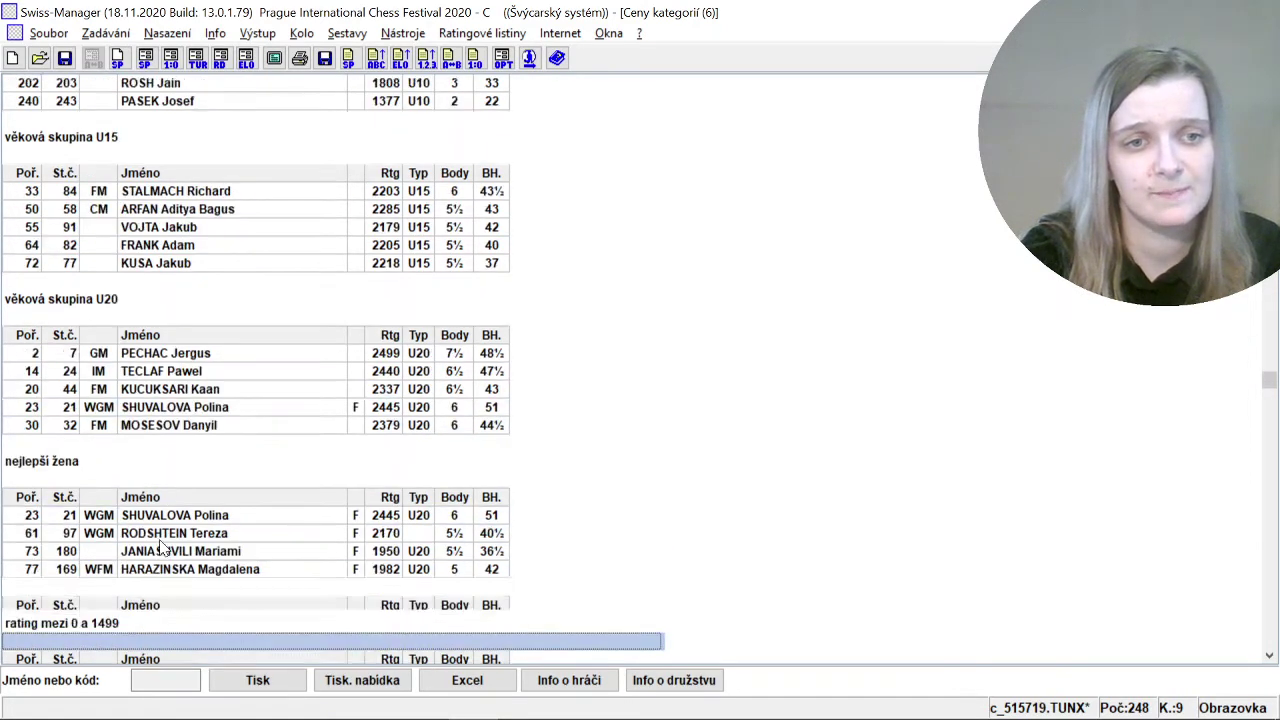
{"action": "left_click", "coordinate": [212, 497]}
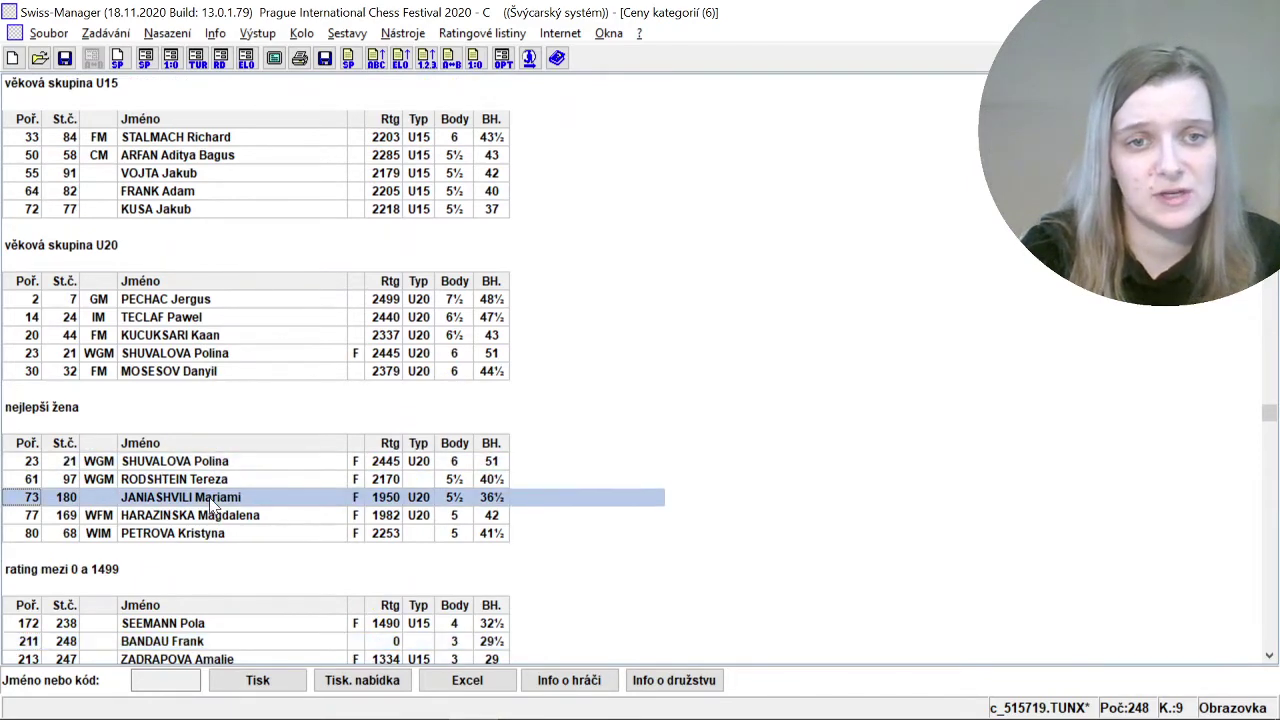
{"action": "key", "text": "Down"}
{"action": "key", "text": "Down"}
{"action": "key", "text": "Down"}
{"action": "key", "text": "Down"}
{"action": "key", "text": "Down"}
{"action": "key", "text": "Down"}
{"action": "key", "text": "Down"}
{"action": "key", "text": "Down"}
{"action": "key", "text": "Down"}
{"action": "key", "text": "Down"}
{"action": "key", "text": "Down"}
{"action": "key", "text": "Down"}
{"action": "key", "text": "Down"}
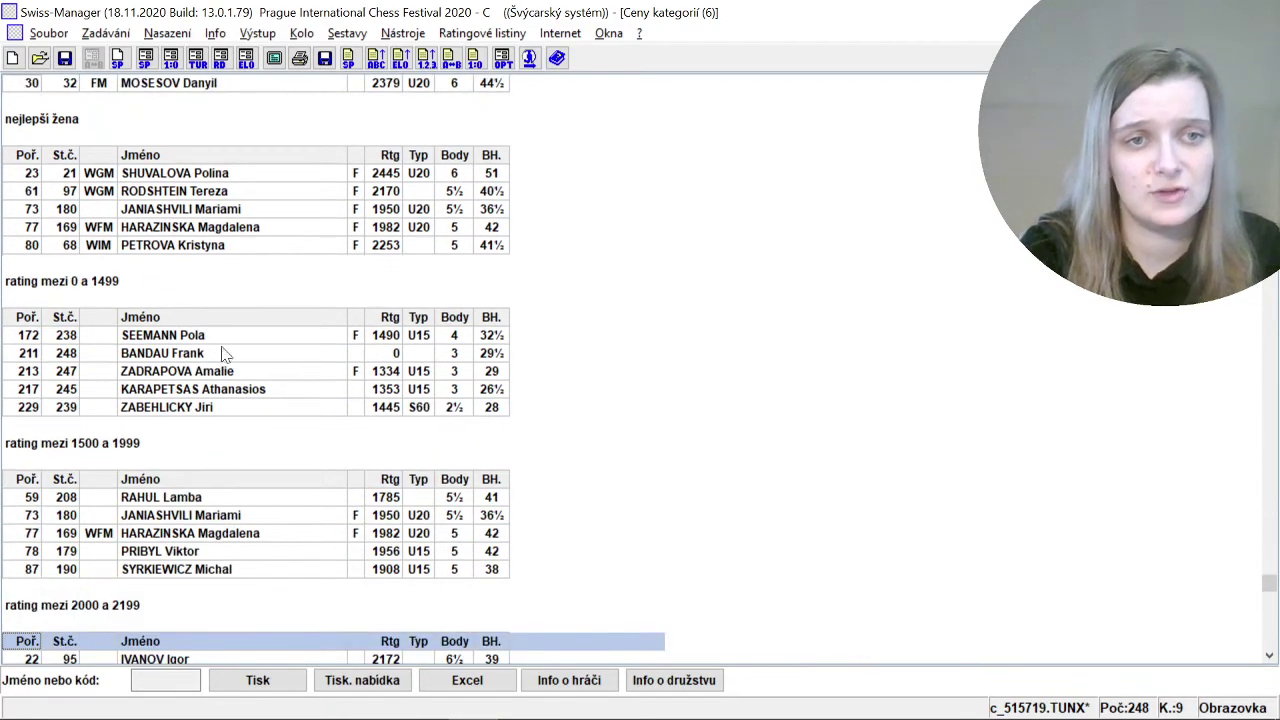
{"action": "key", "text": "Down"}
{"action": "key", "text": "Down"}
{"action": "key", "text": "Down"}
{"action": "key", "text": "Down"}
{"action": "key", "text": "Down"}
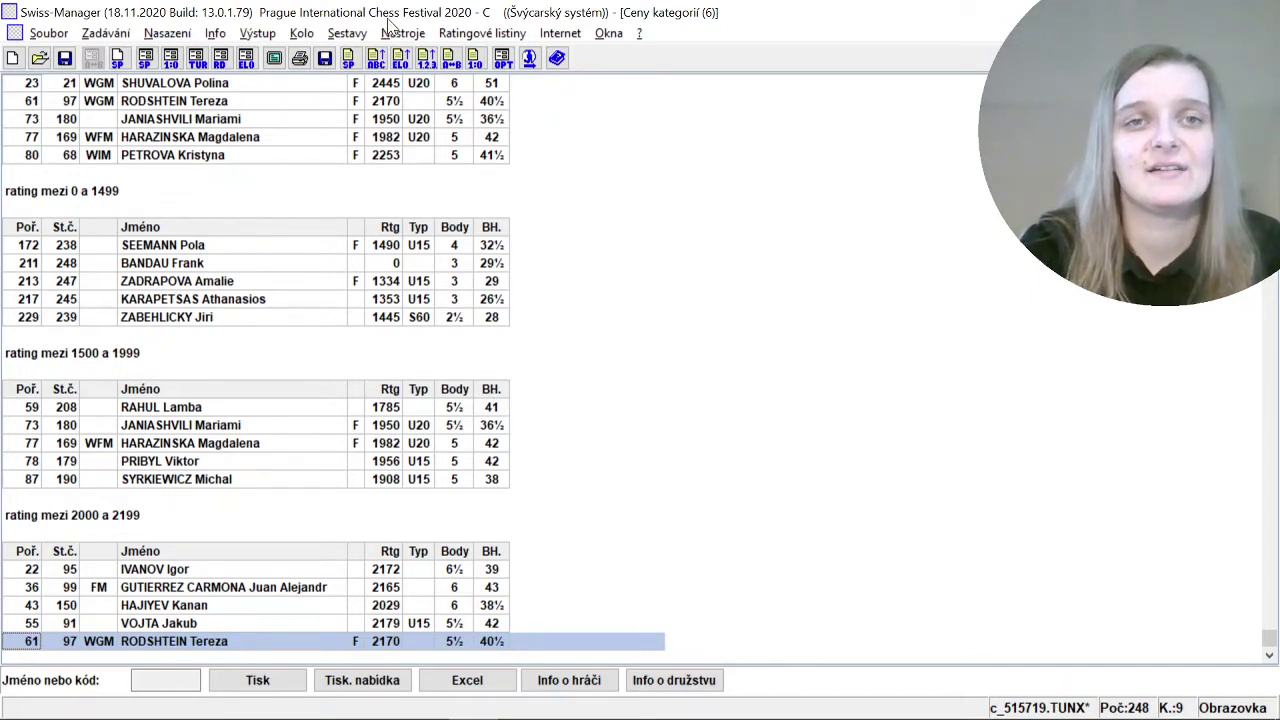
{"action": "key", "text": "Escape"}
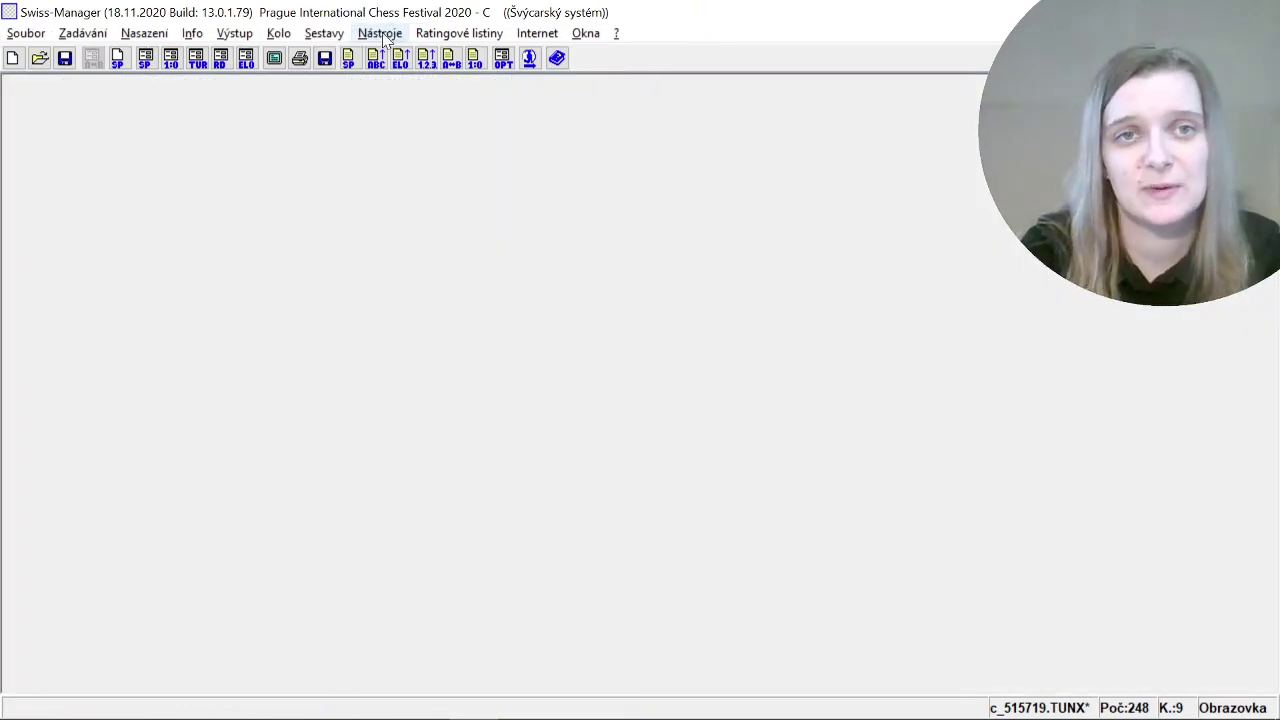
- Split the tournament into separate files by the Type and gender fields instead of by the Group field
{"action": "left_click", "coordinate": [387, 36]}
{"action": "left_click", "coordinate": [410, 6]}
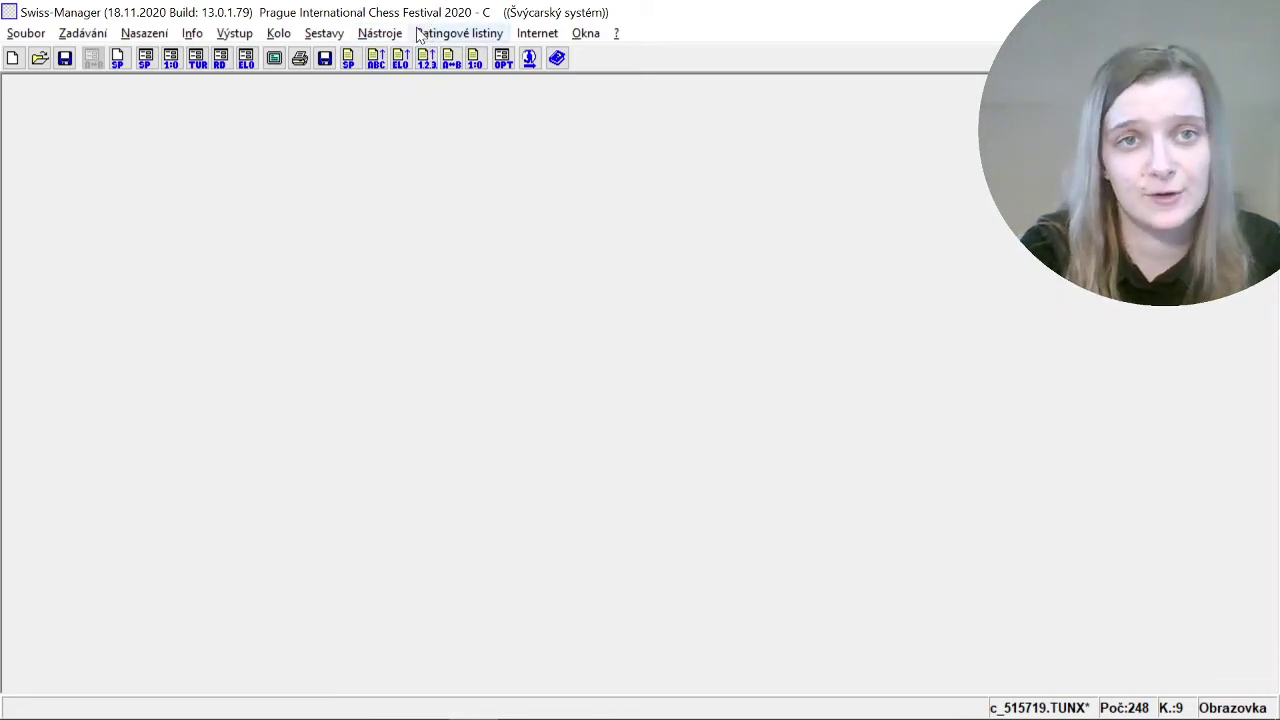
{"action": "left_click", "coordinate": [393, 34]}
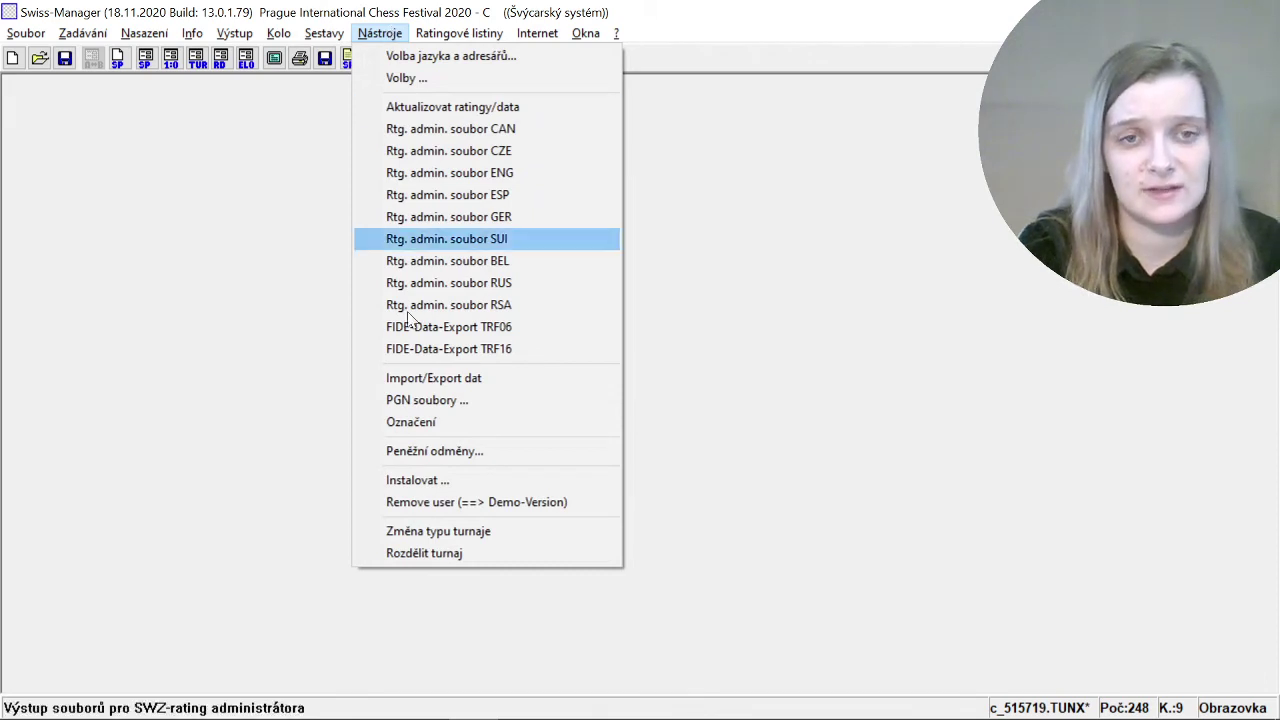
{"action": "left_click", "coordinate": [431, 553]}
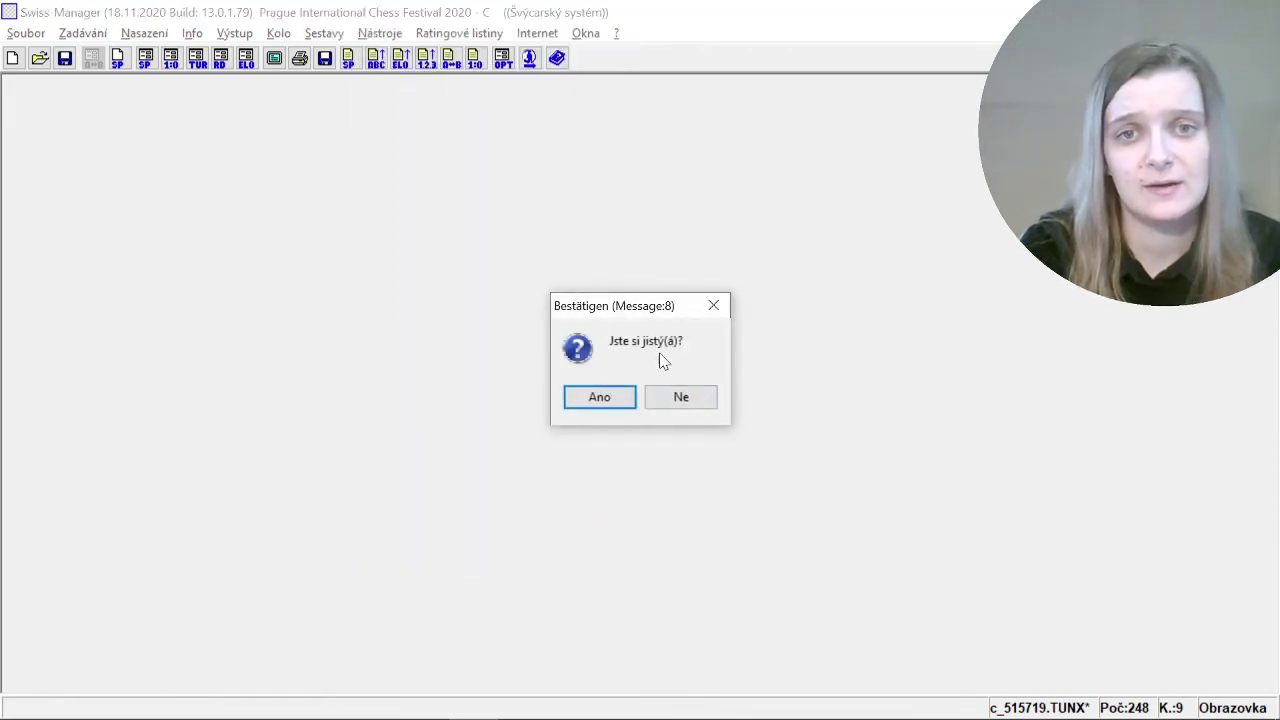
{"action": "left_click", "coordinate": [581, 405]}
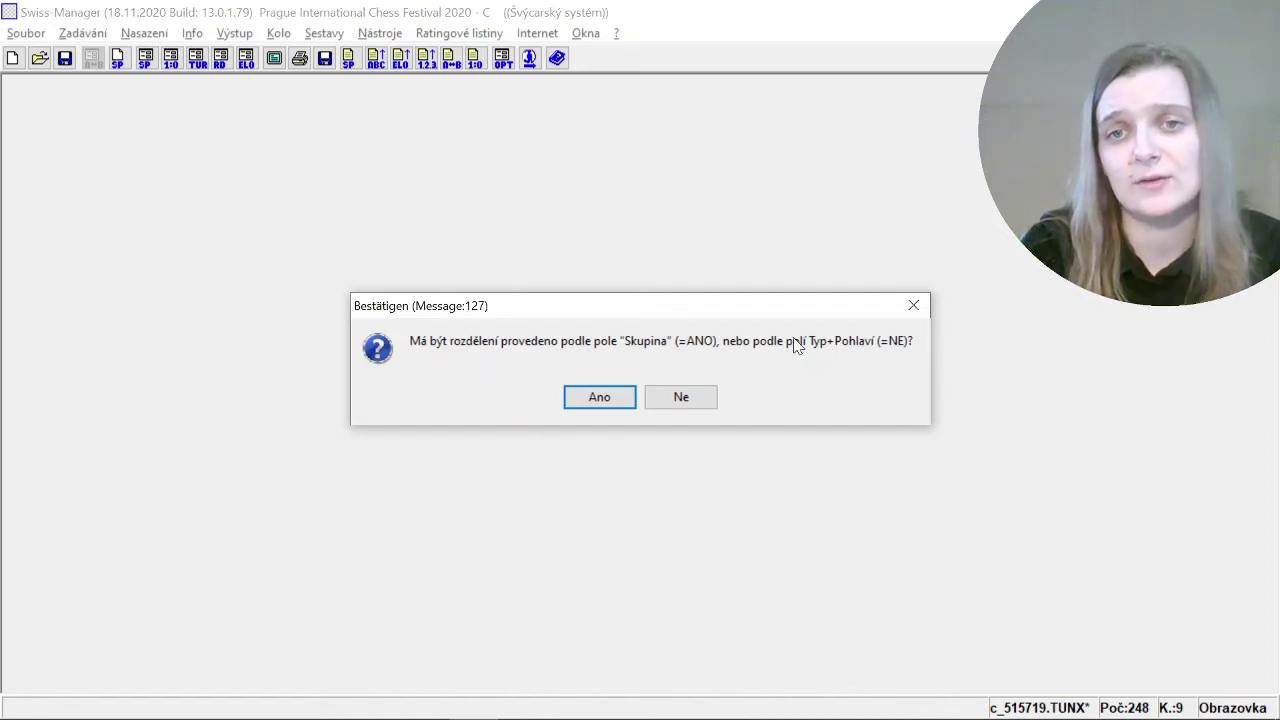
{"action": "left_click", "coordinate": [690, 395]}
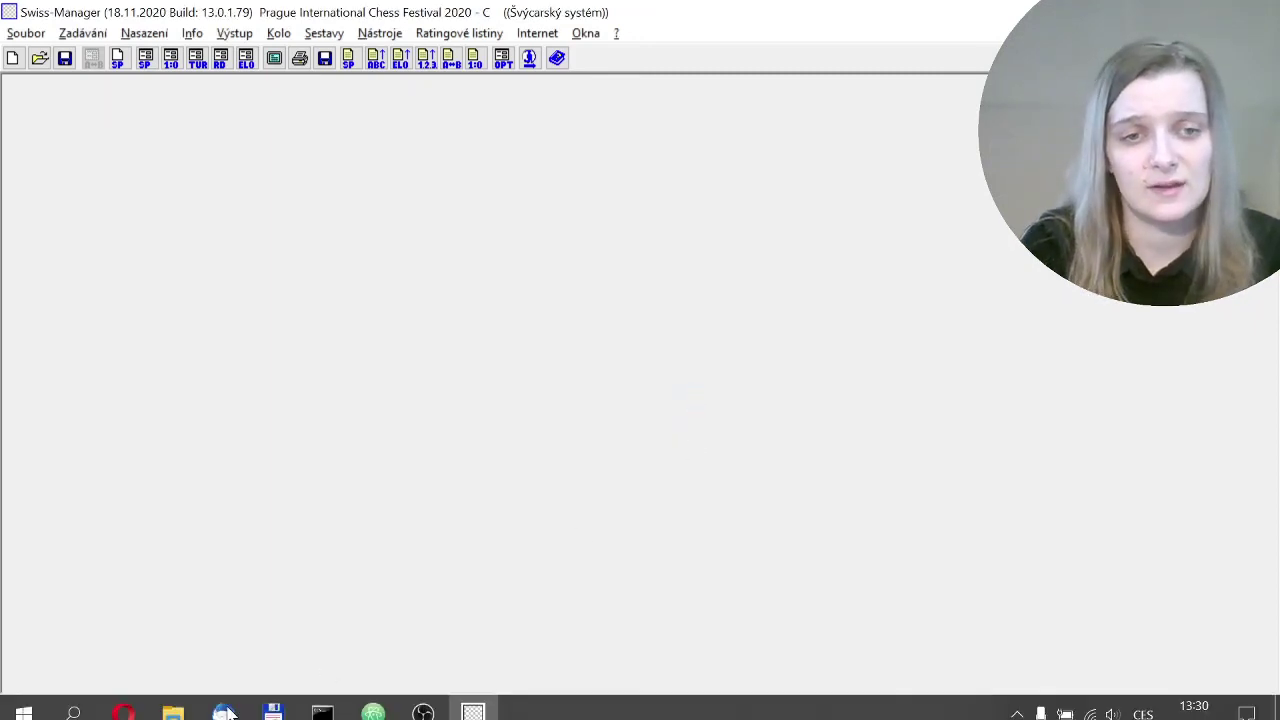
- Switch to File Explorer and check the U10, U15 and U15F tournament files in the praha folder
{"action": "left_click", "coordinate": [172, 703]}
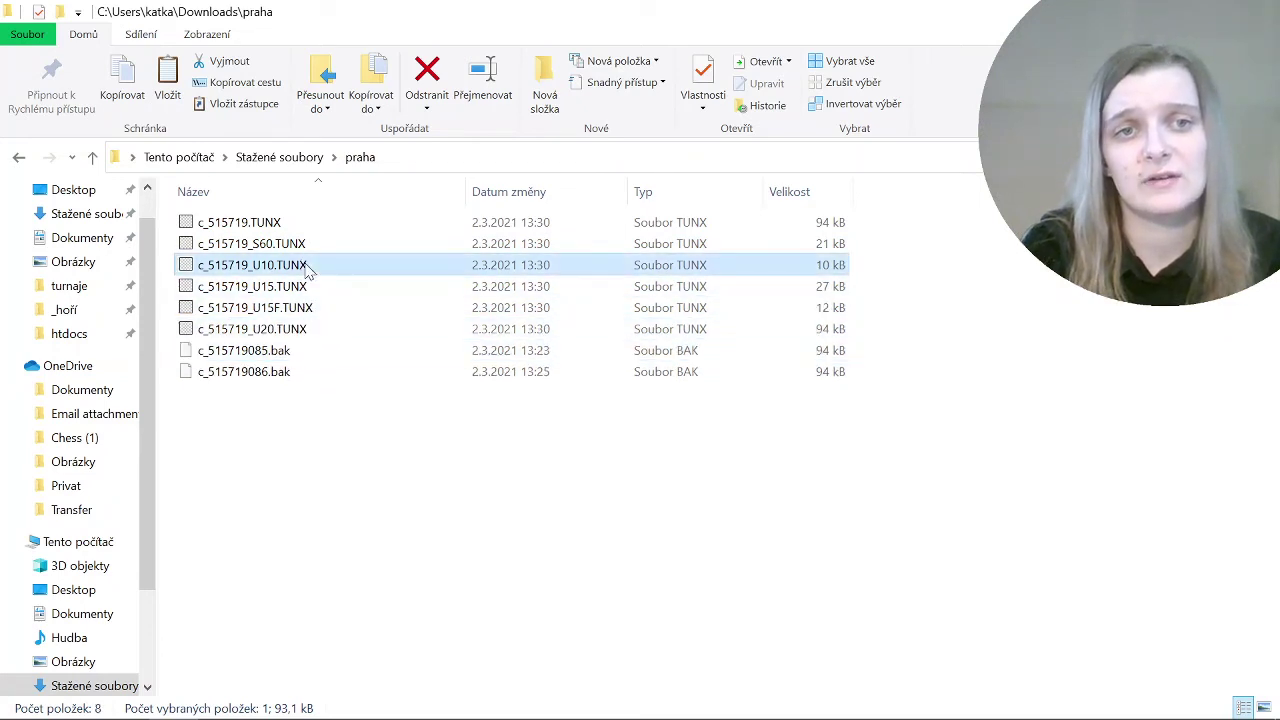
{"action": "double_click", "coordinate": [307, 266]}
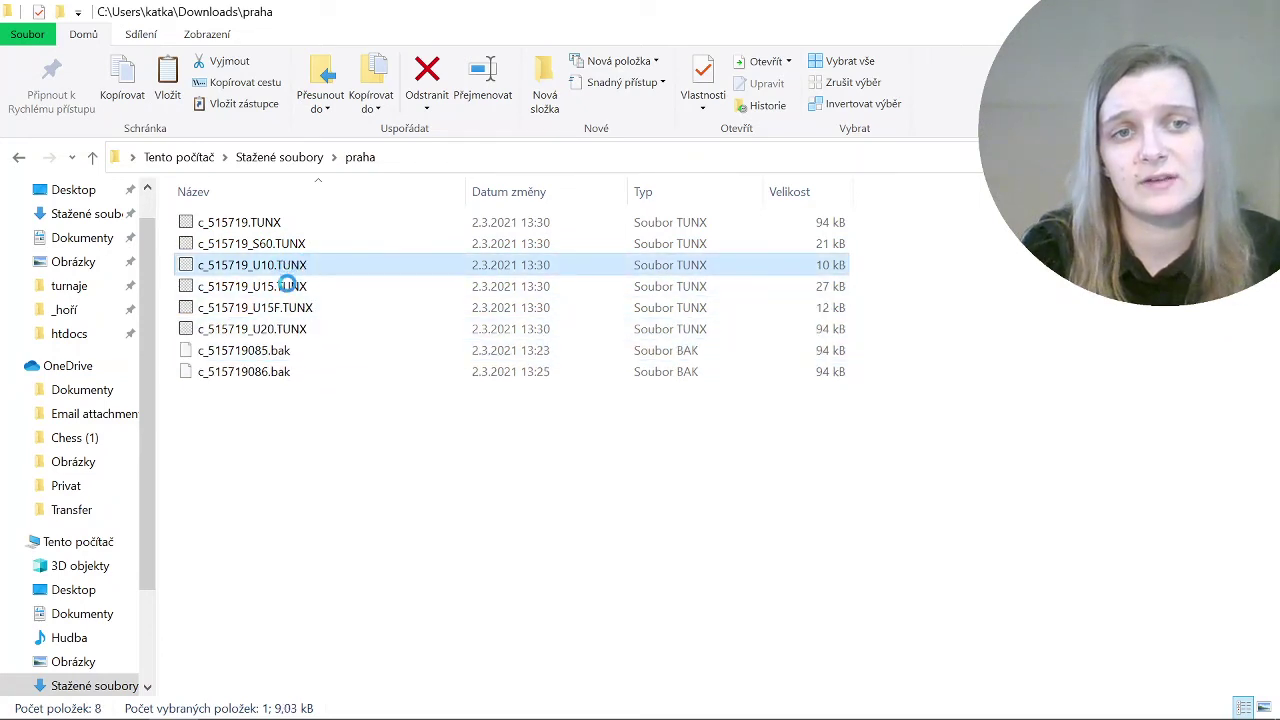
{"action": "left_click", "coordinate": [287, 289]}
{"action": "left_click", "coordinate": [296, 308]}
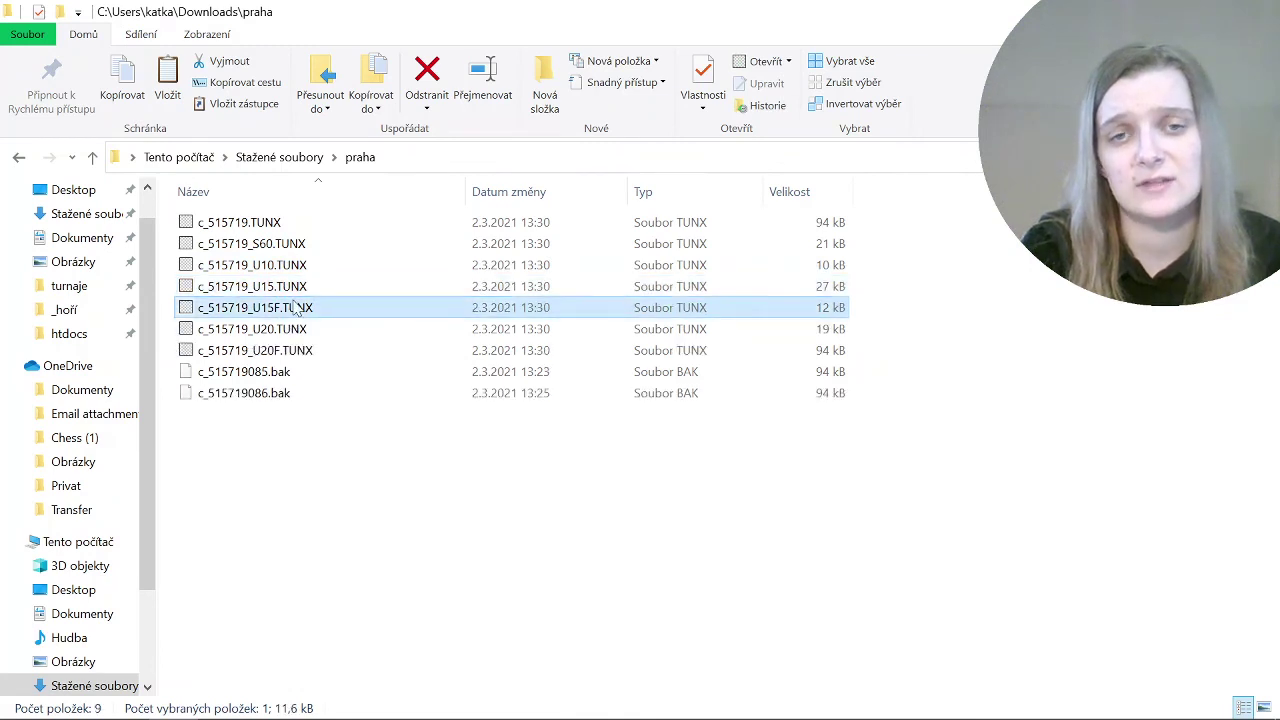